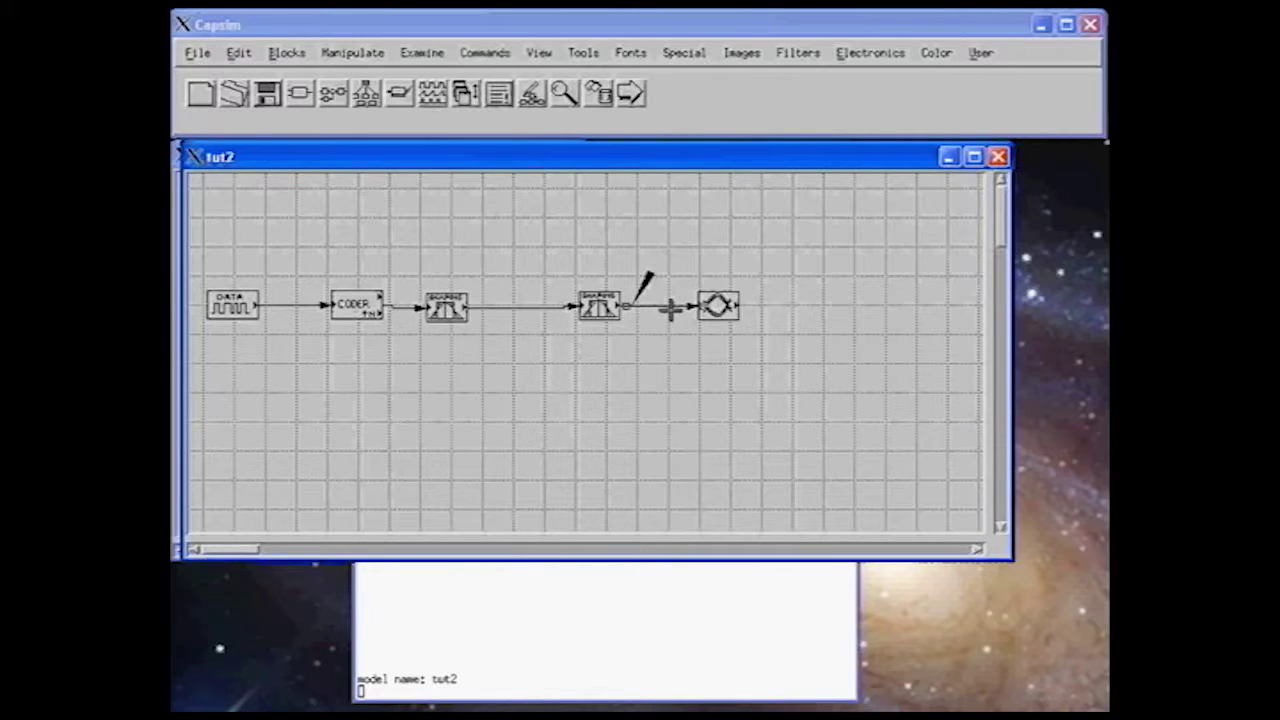
# Set the rolloff factor beta of the first shaping filter, next to the coder, to 0.1.
pyautogui.click(728, 316)
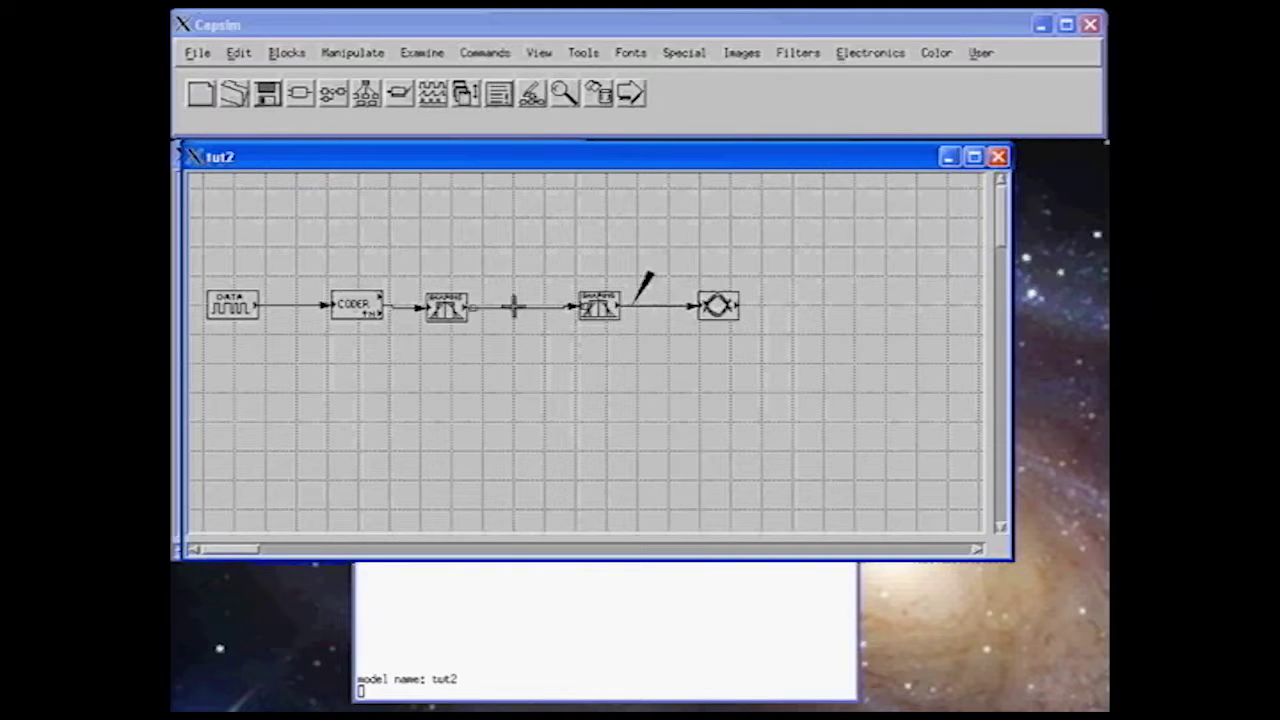
pyautogui.rightClick(446, 310)
pyautogui.click(468, 363)
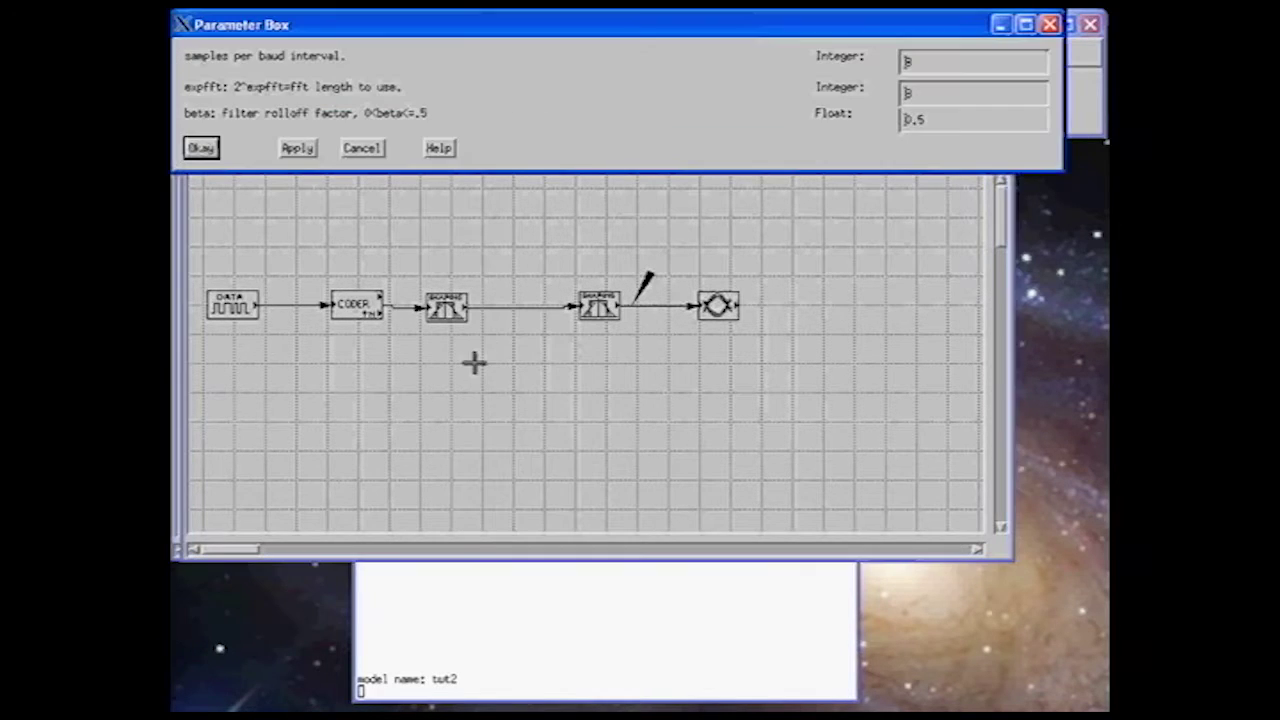
pyautogui.click(930, 126)
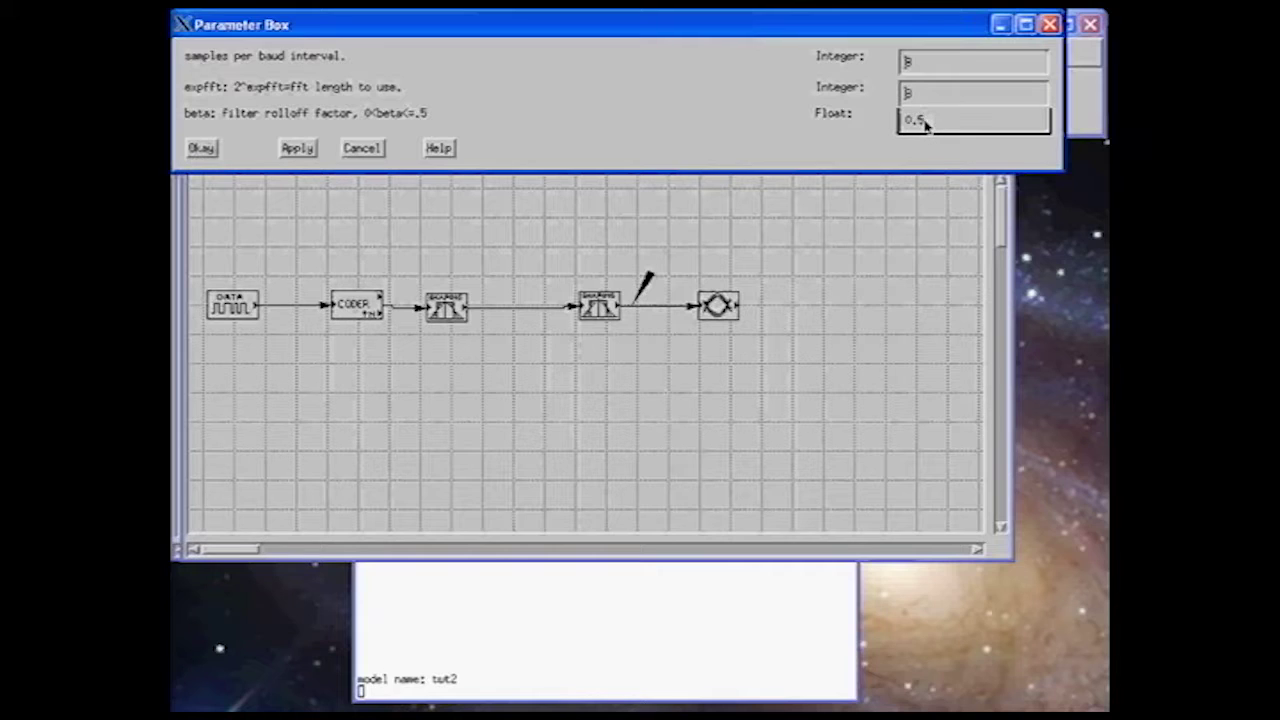
pyautogui.moveTo(926, 124); pyautogui.dragTo(919, 122)
pyautogui.write('1')
pyautogui.click(203, 150)
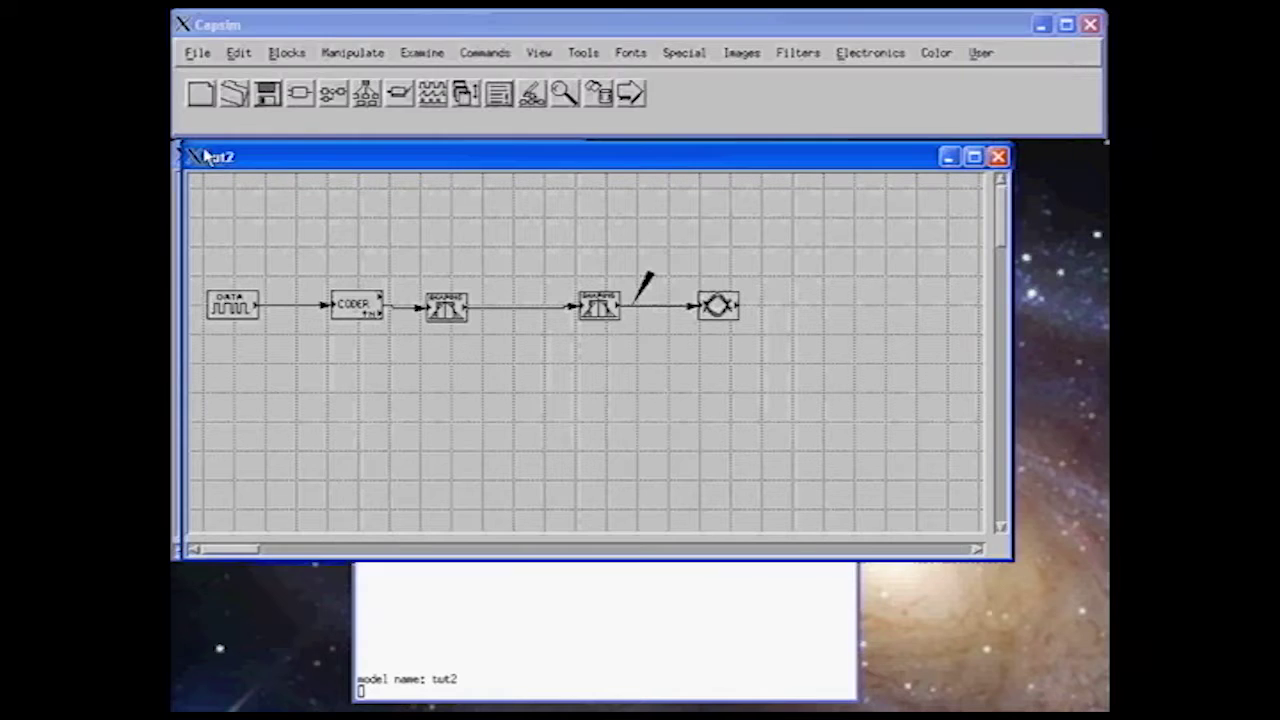
# Set the rolloff factor beta of the second shaping filter to 0.1.
pyautogui.click(456, 293)
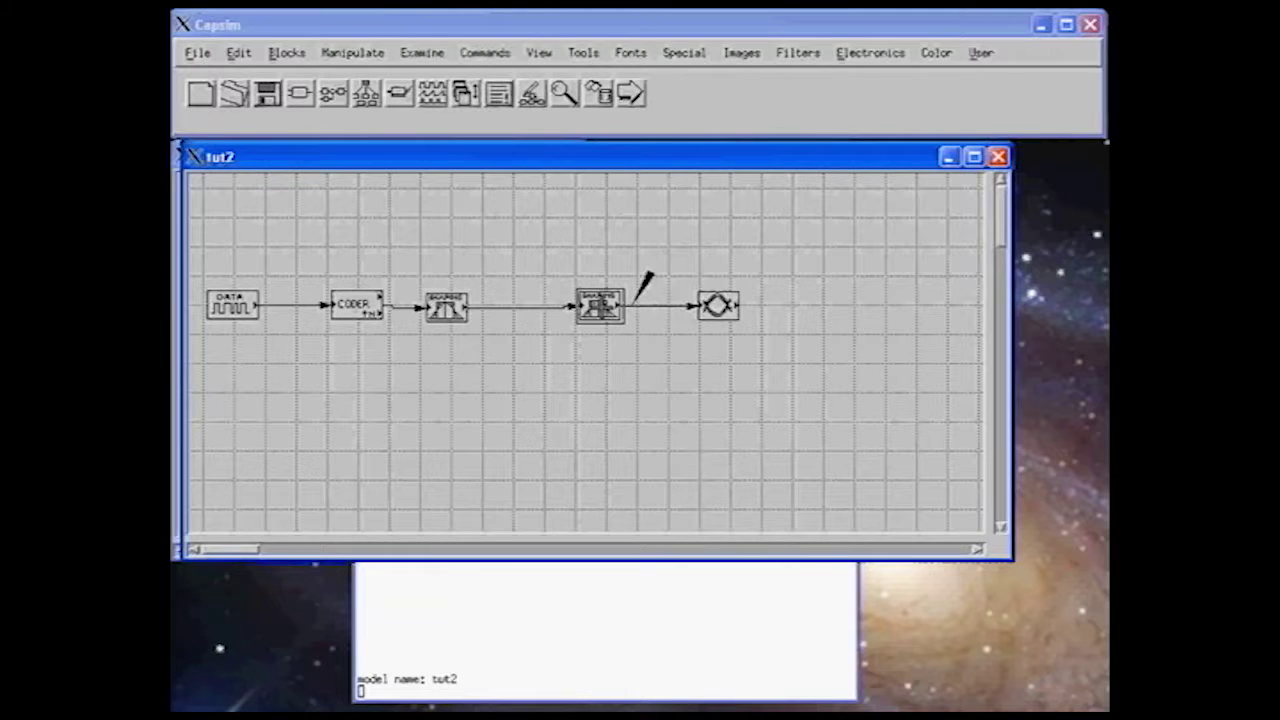
pyautogui.rightClick(600, 306)
pyautogui.click(625, 360)
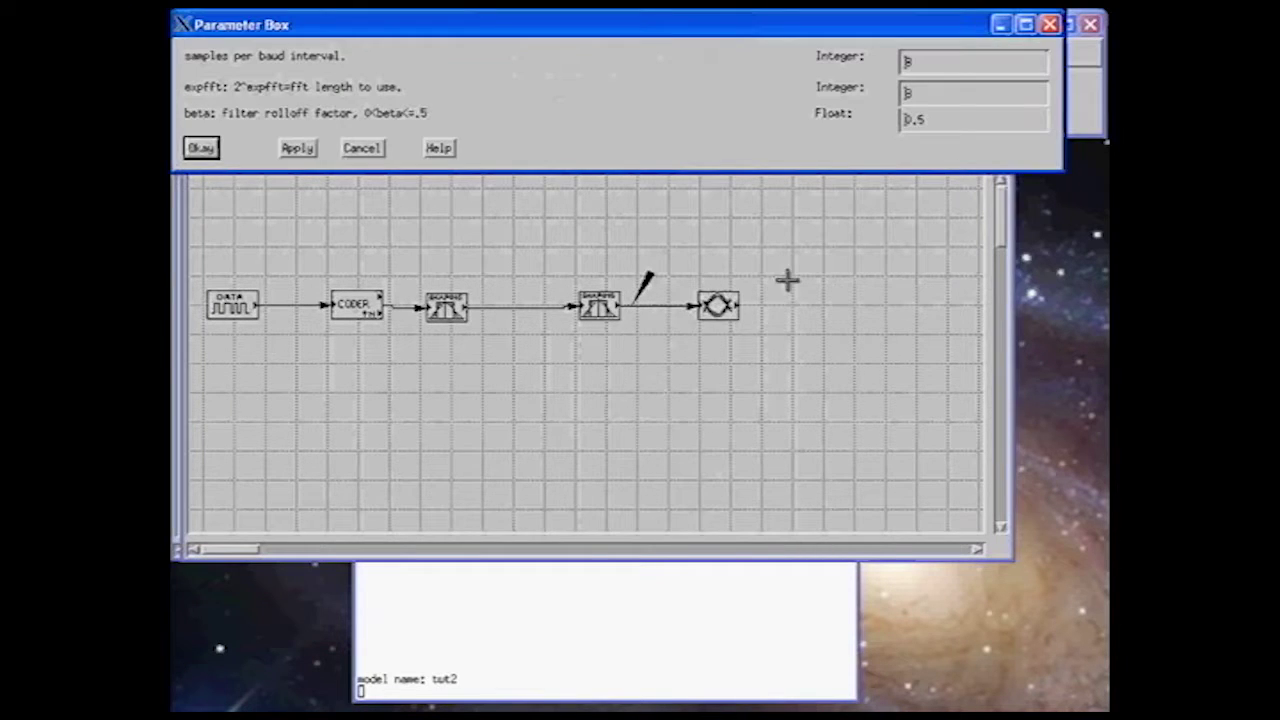
pyautogui.click(912, 120)
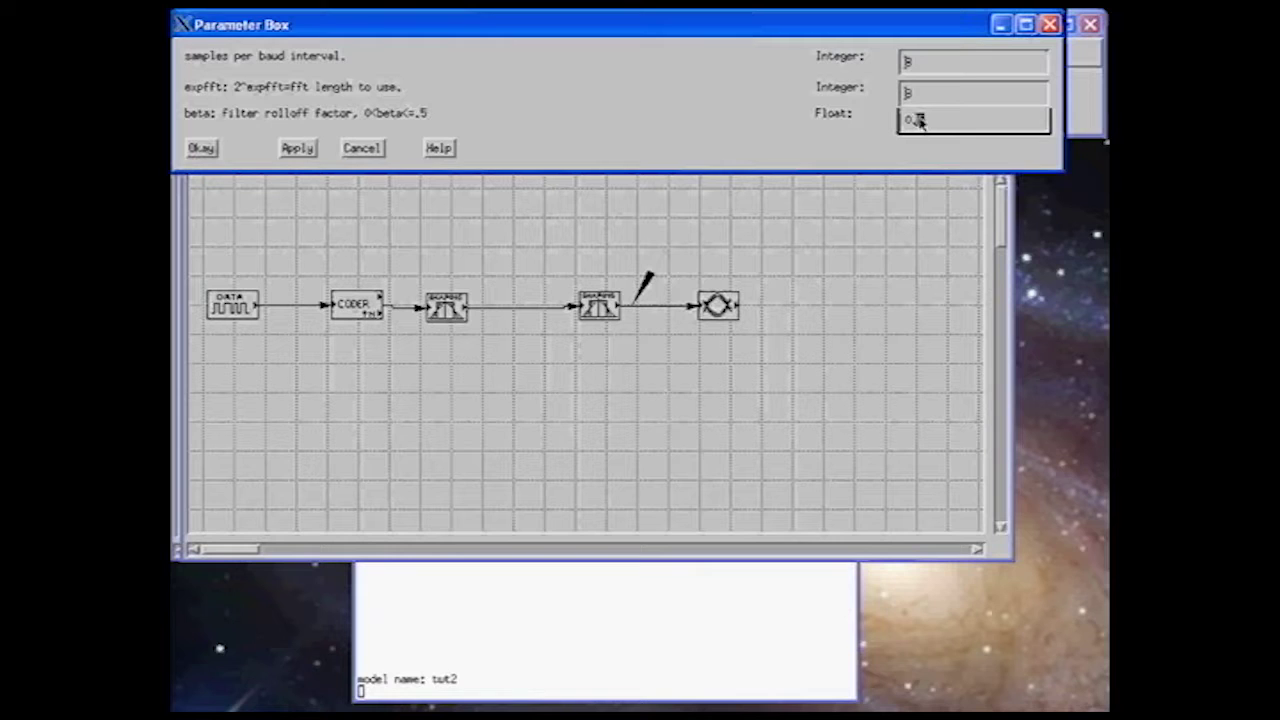
pyautogui.write('1')
pyautogui.click(201, 150)
# Run the simulation and spread out the eye diagram and spectrum plots so that they can be compared.
pyautogui.click(644, 104)
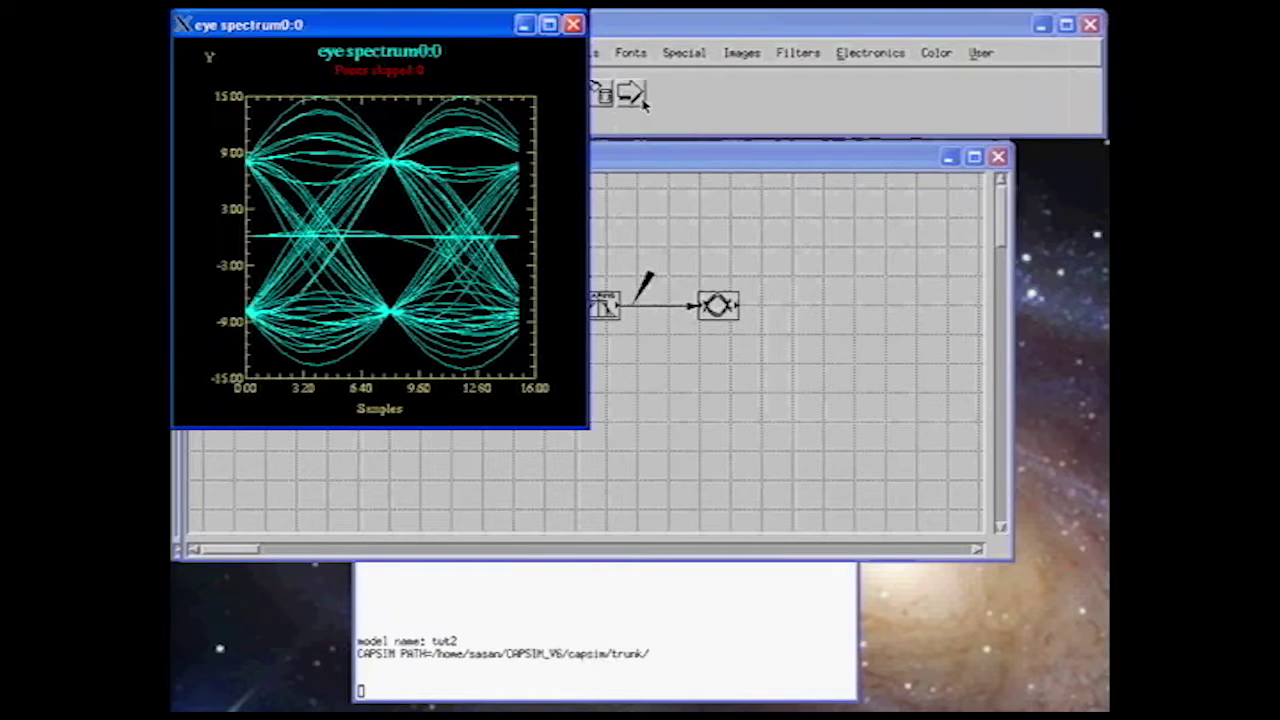
pyautogui.moveTo(414, 29); pyautogui.dragTo(918, 313)
pyautogui.moveTo(310, 24); pyautogui.dragTo(358, 289)
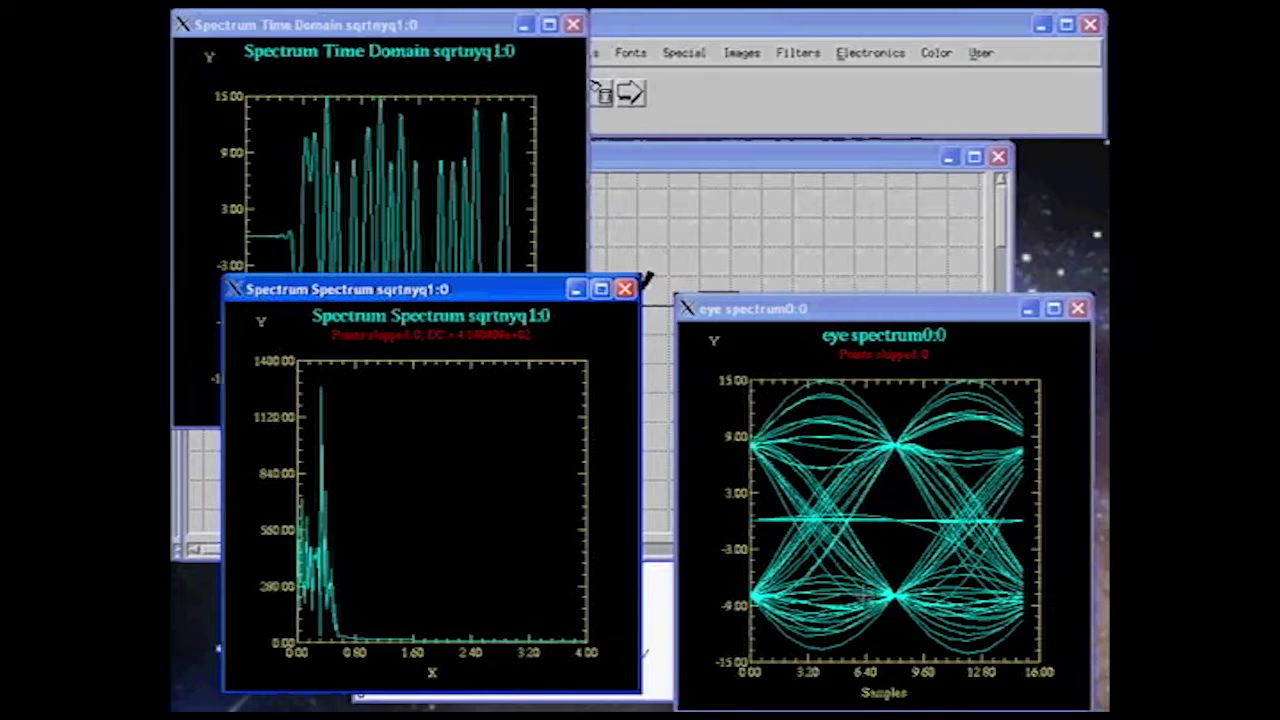
# Bring the block diagram and main window back to the front and close all the plot windows.
pyautogui.click(680, 166)
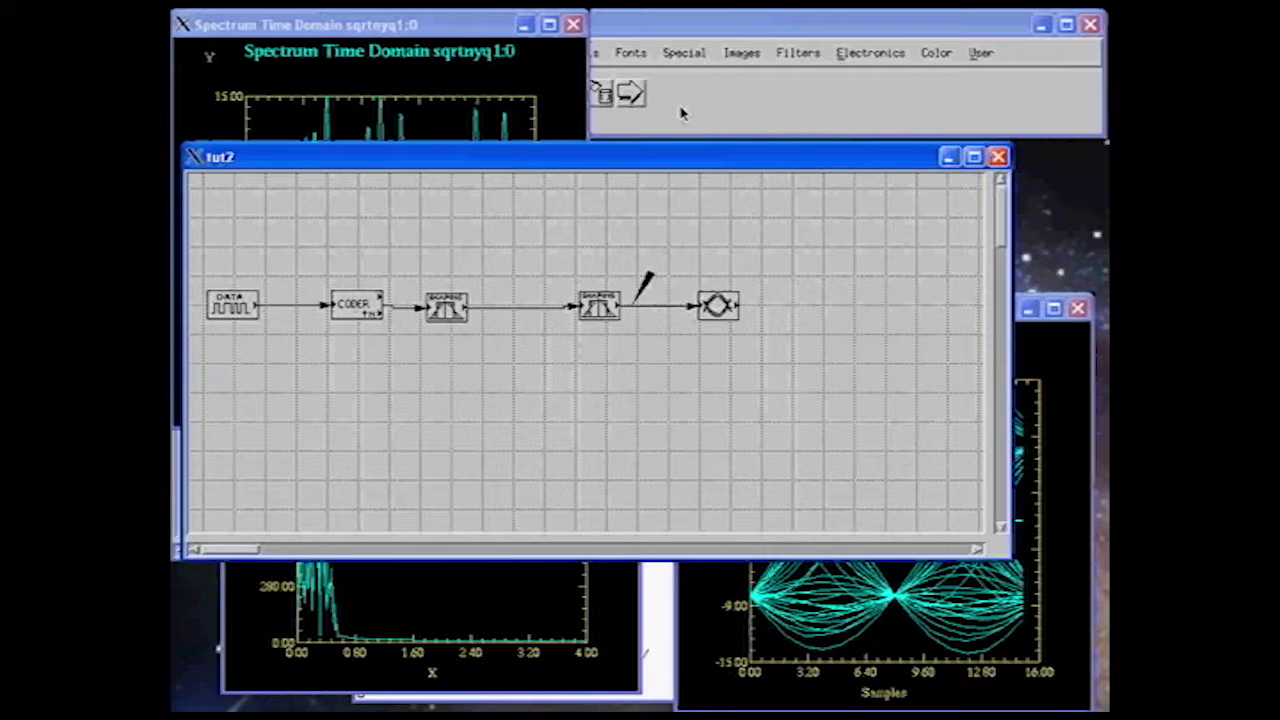
pyautogui.click(680, 113)
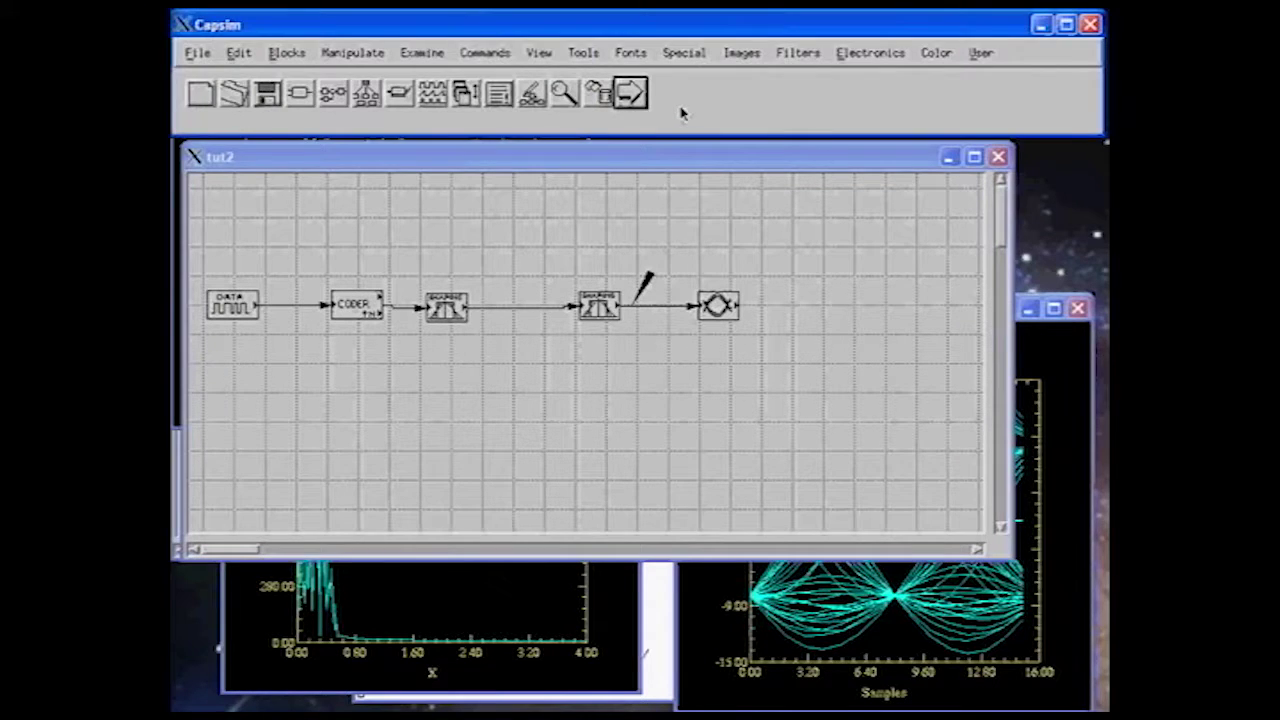
pyautogui.click(600, 100)
pyautogui.click(218, 120)
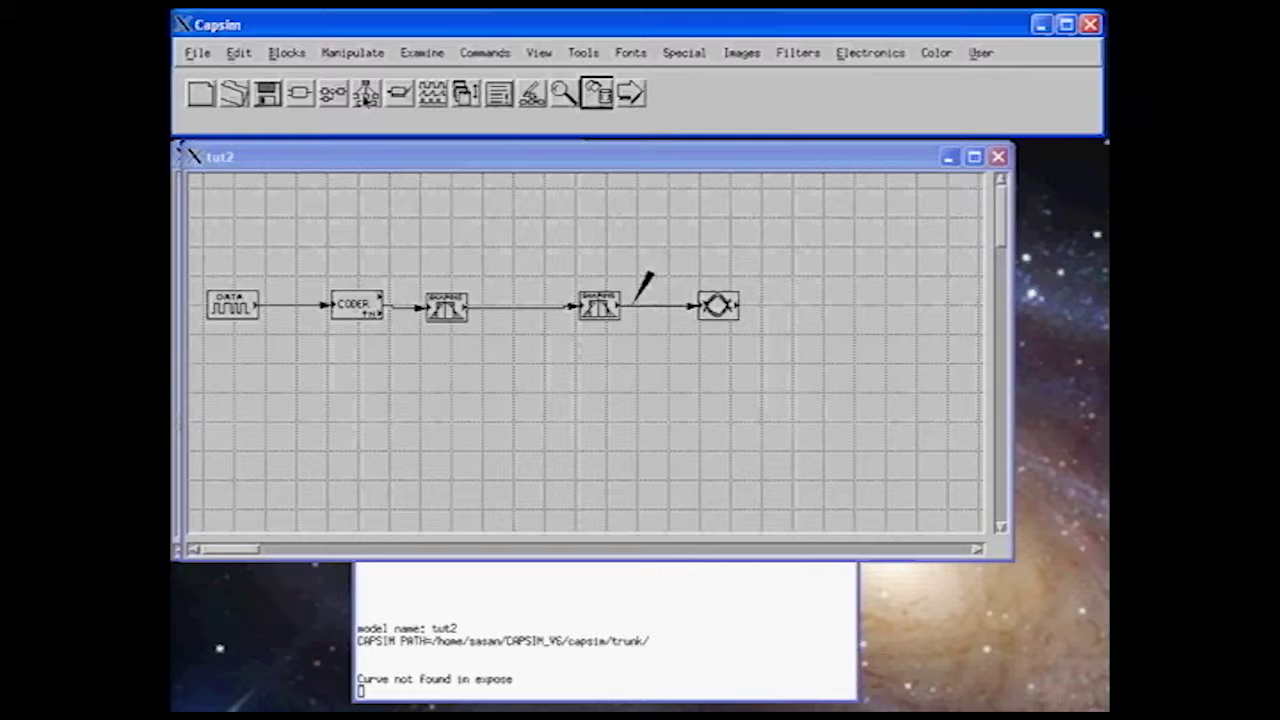
# Add a float argument to the tut2 galaxy with the prompt "Rolloff Factor" and the value 0.5.
pyautogui.click(367, 96)
pyautogui.moveTo(378, 33); pyautogui.dragTo(494, 154)
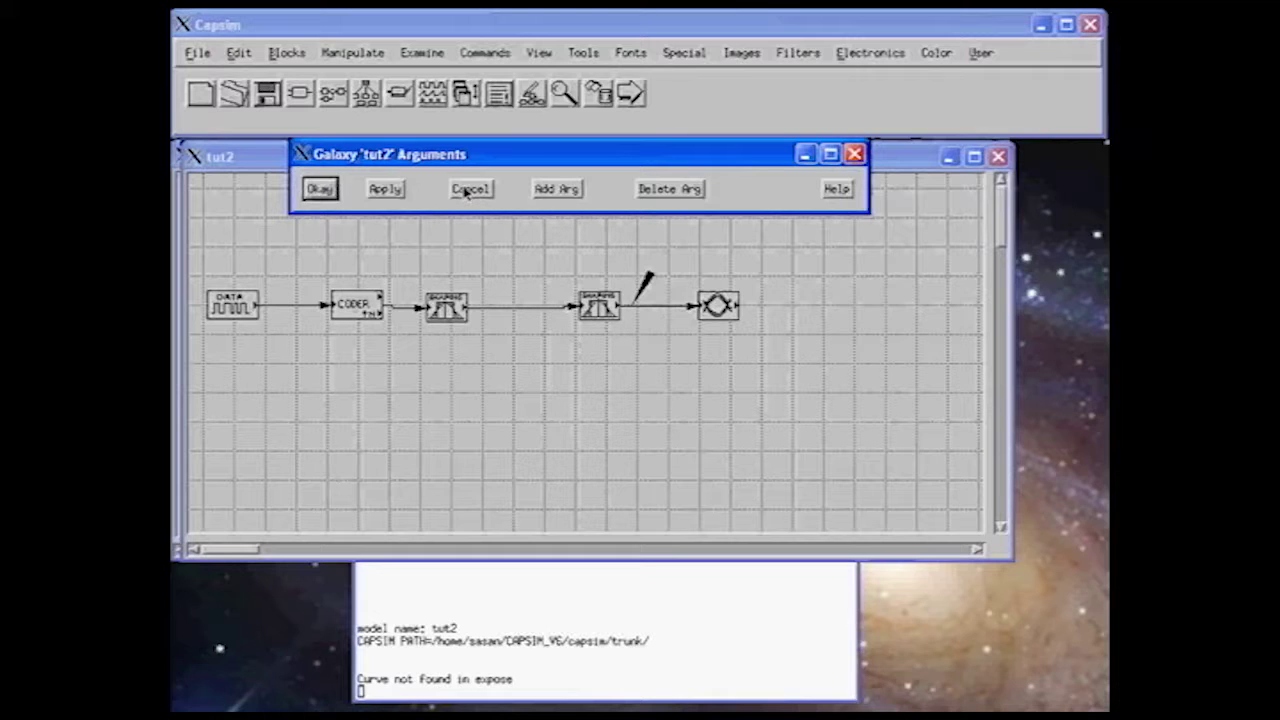
pyautogui.click(561, 193)
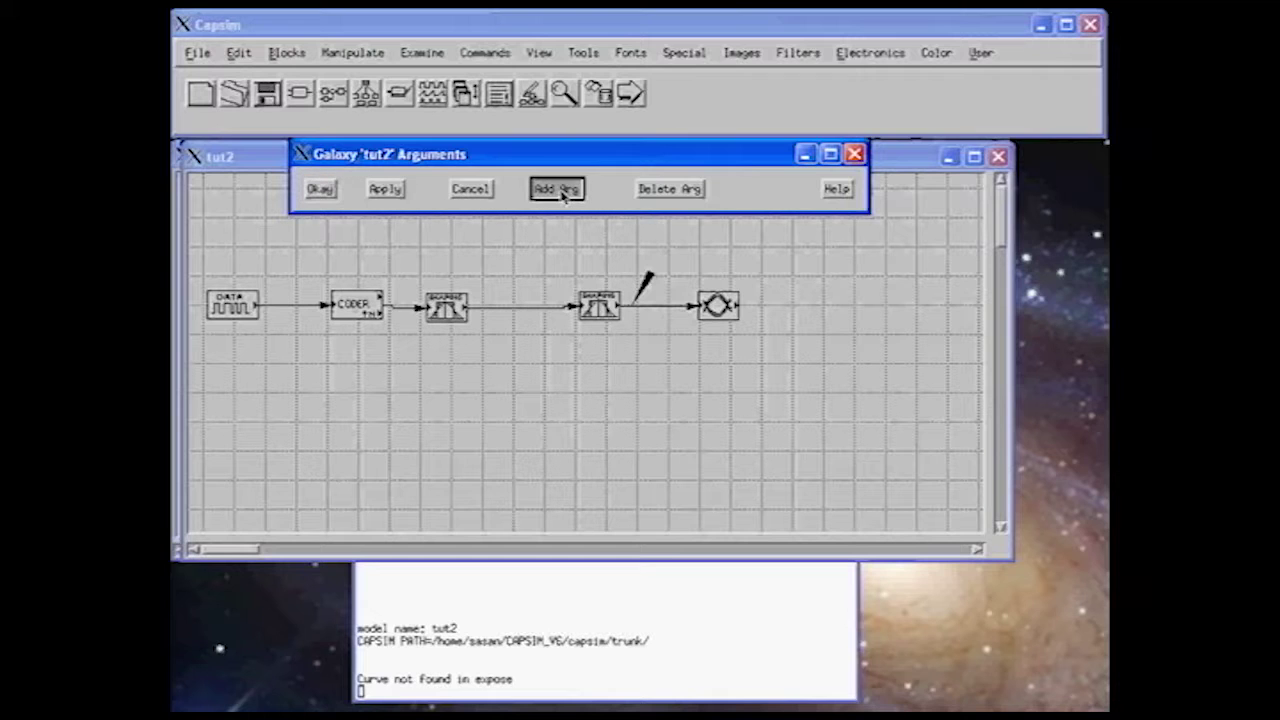
pyautogui.click(561, 193)
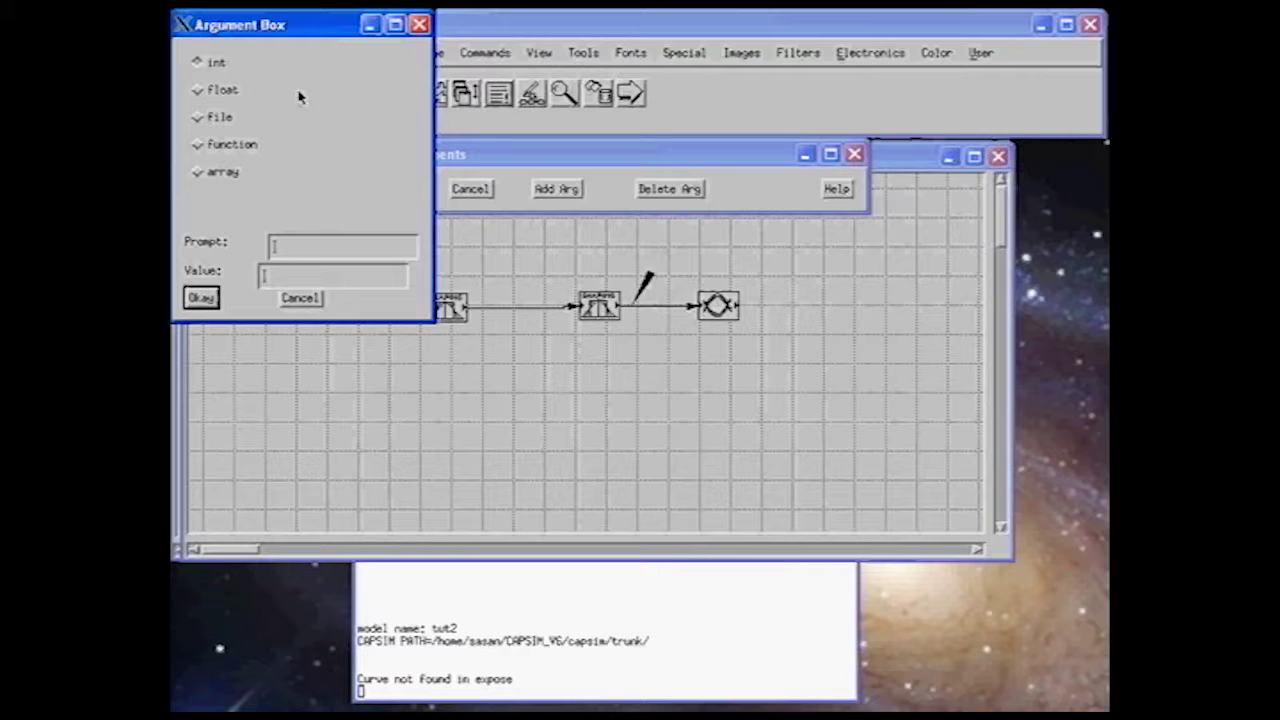
pyautogui.click(234, 94)
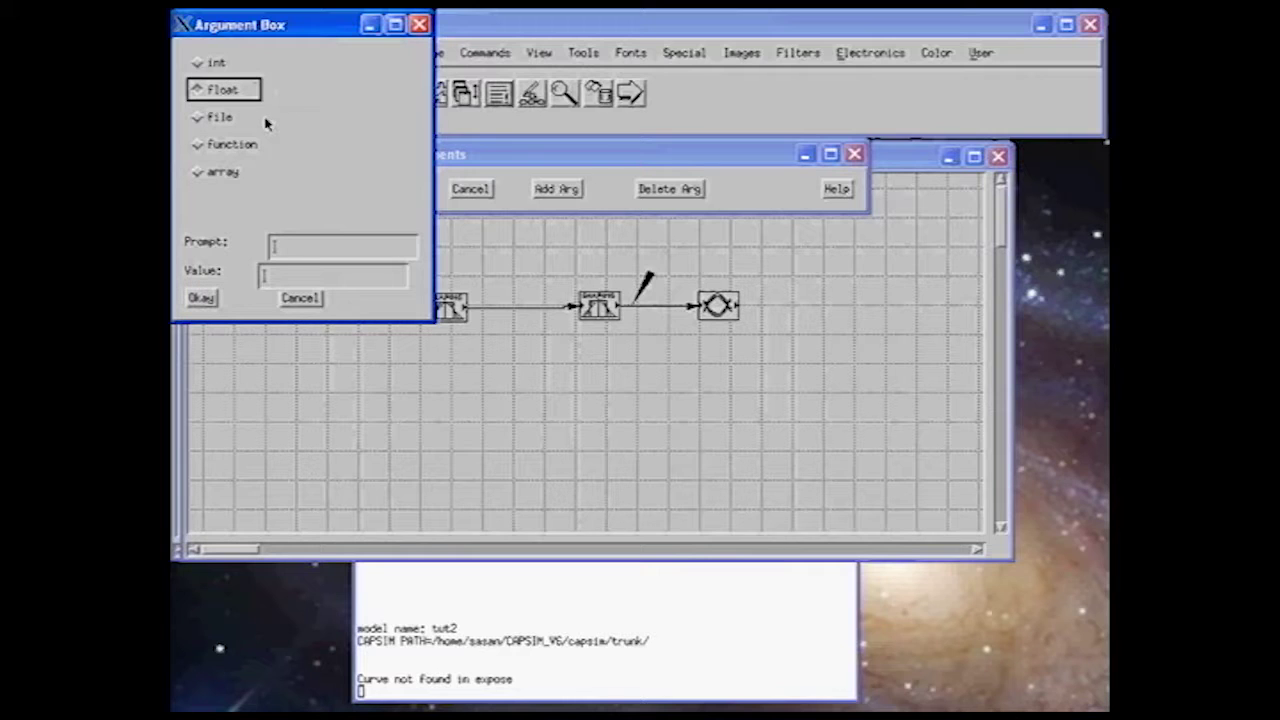
pyautogui.click(300, 252)
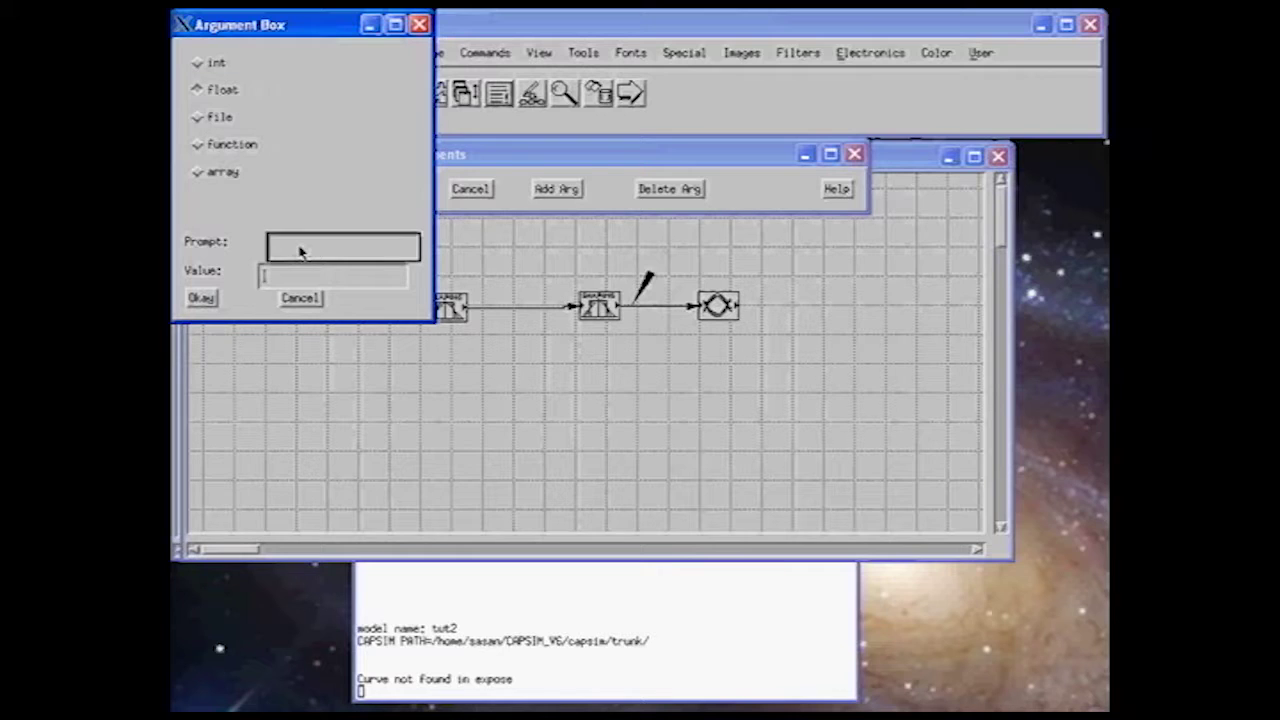
pyautogui.write('Rolloff Factor')
pyautogui.click(291, 278)
pyautogui.write('0.5')
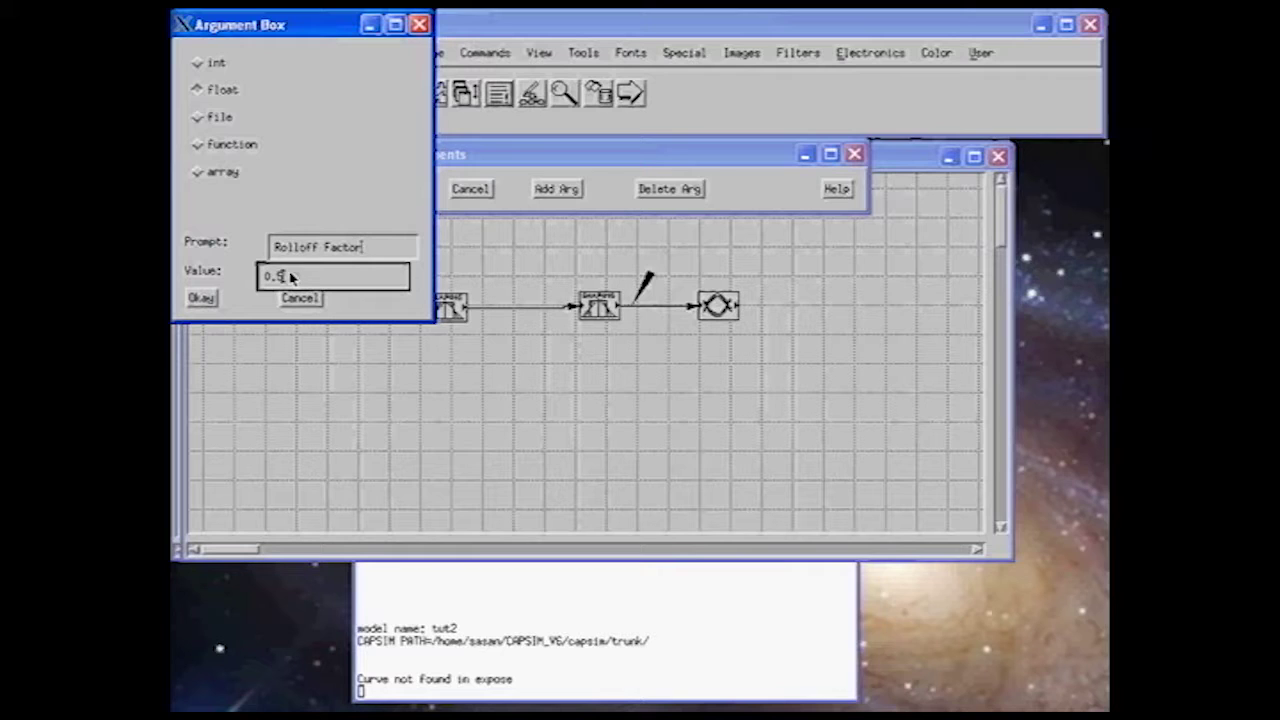
pyautogui.click(202, 298)
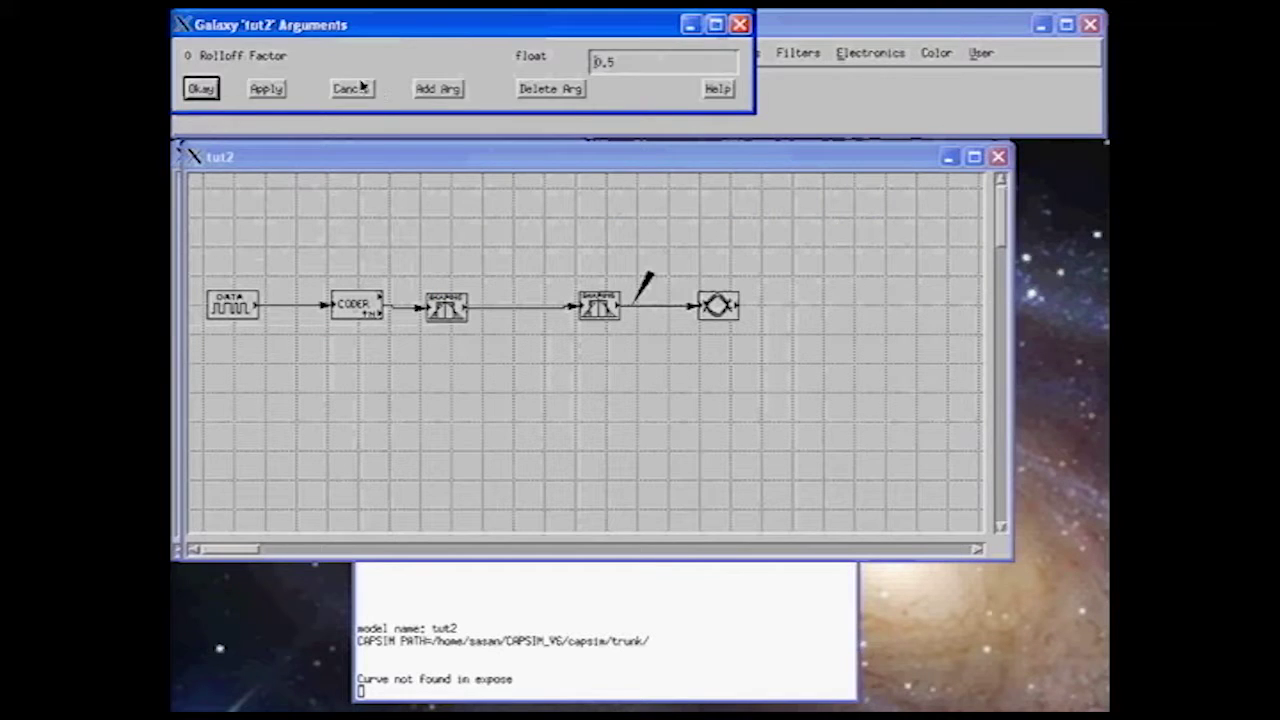
# Link the first shaping filter's rolloff factor to the galaxy argument by entering "arg 0", keeping the arguments dialog clear of the filter blocks.
pyautogui.moveTo(334, 32); pyautogui.dragTo(826, 174)
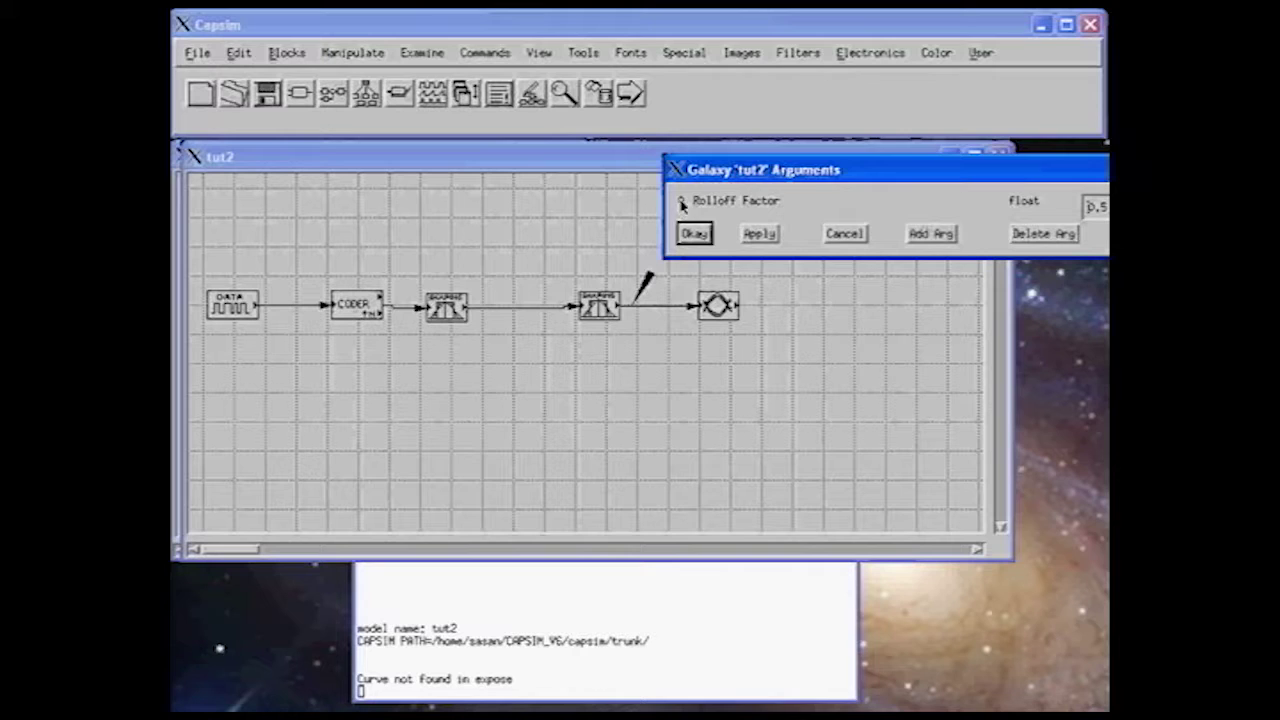
pyautogui.moveTo(706, 175); pyautogui.dragTo(706, 160)
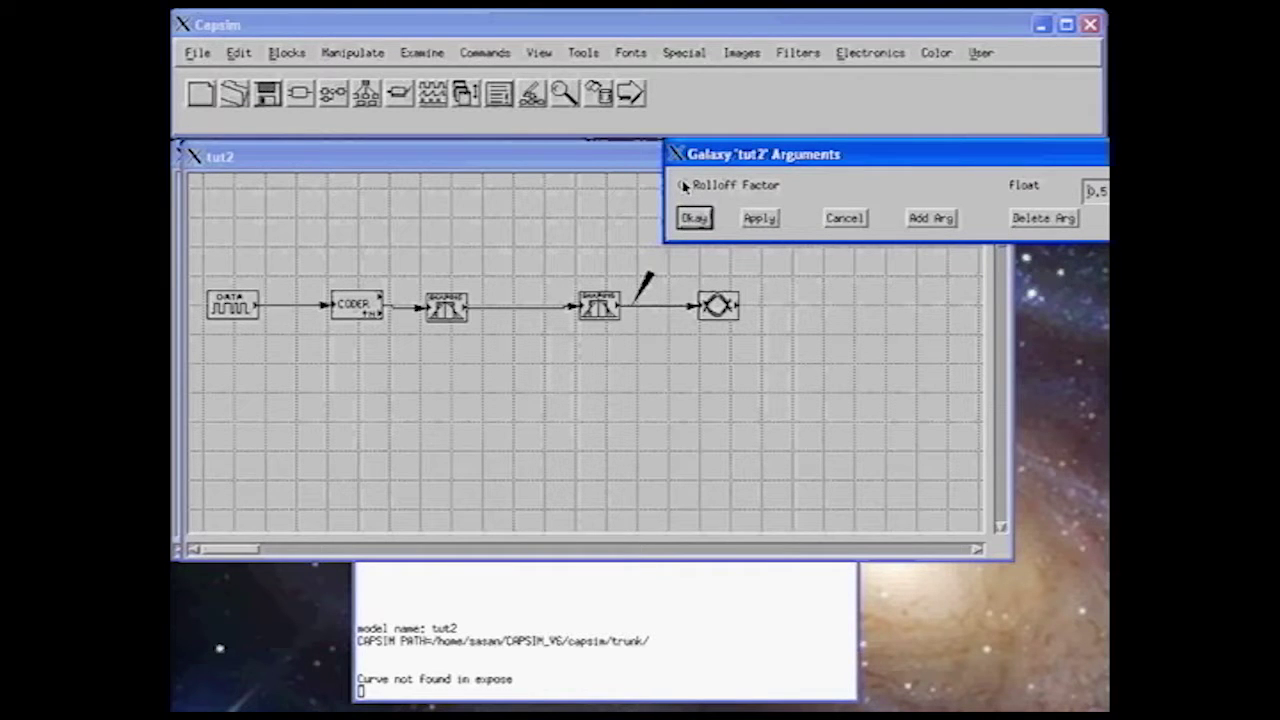
pyautogui.click(447, 308)
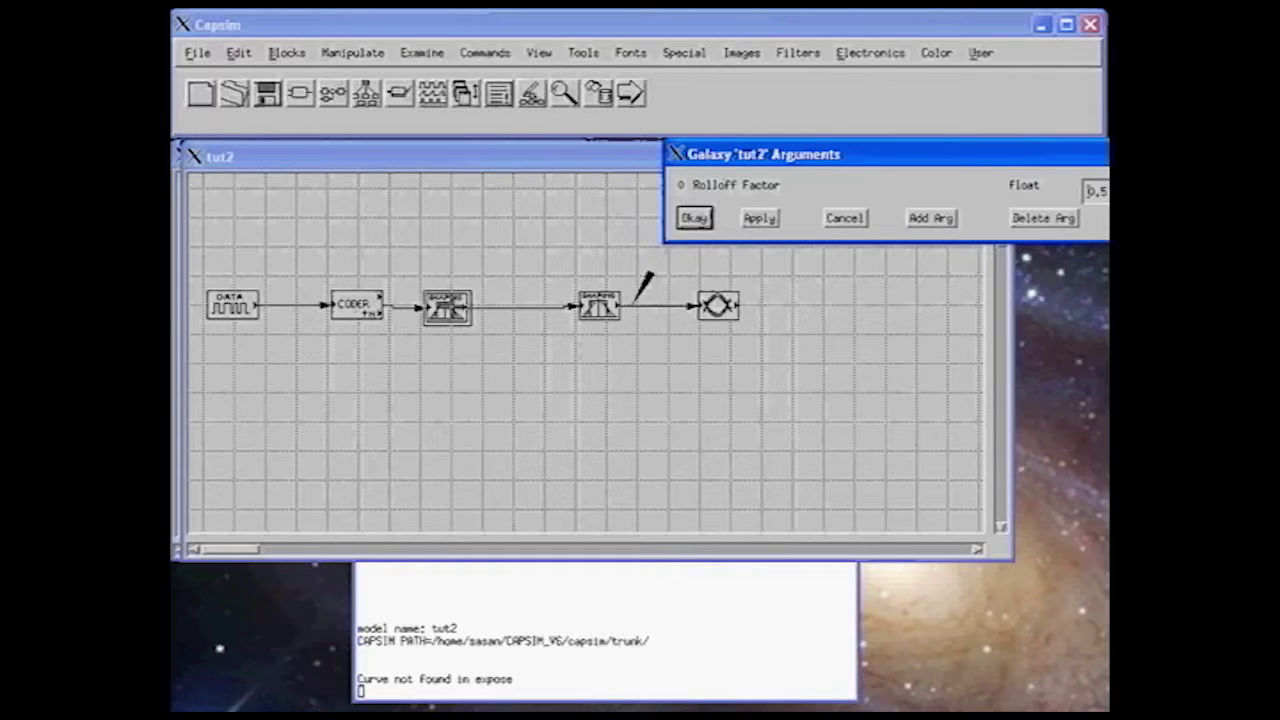
pyautogui.rightClick(445, 309)
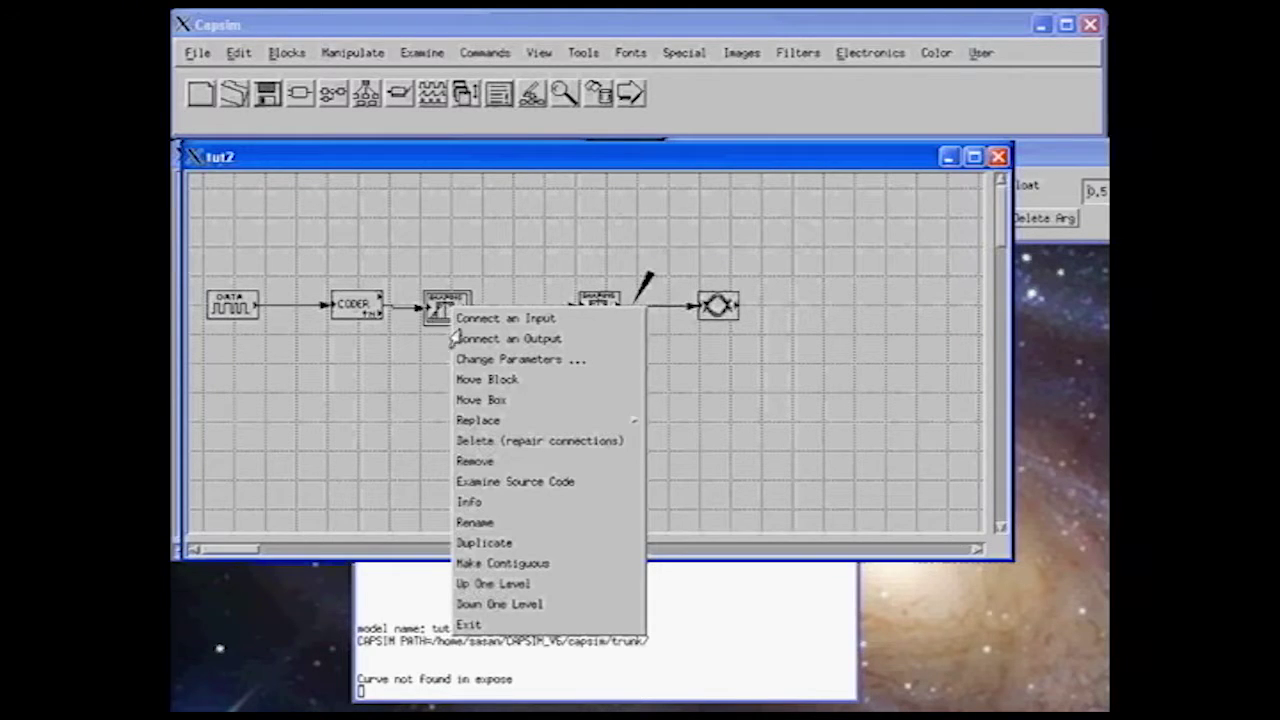
pyautogui.click(478, 358)
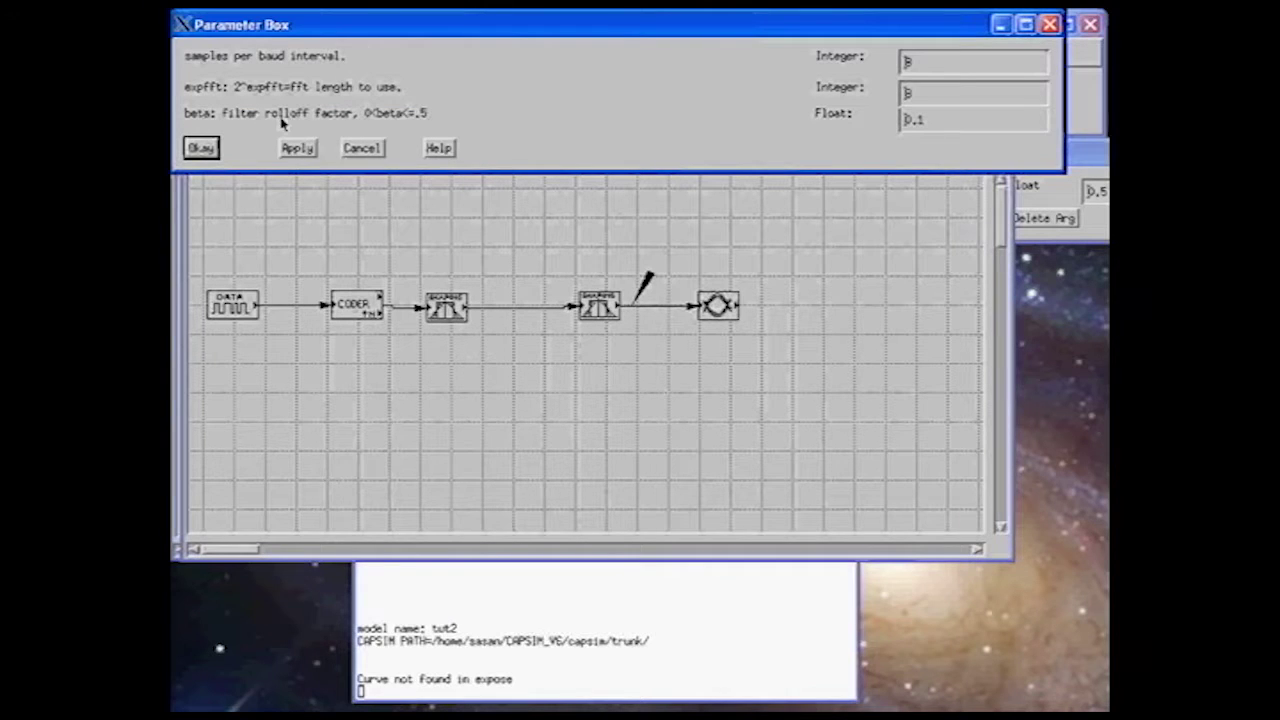
pyautogui.click(929, 122)
pyautogui.moveTo(929, 122); pyautogui.dragTo(902, 119)
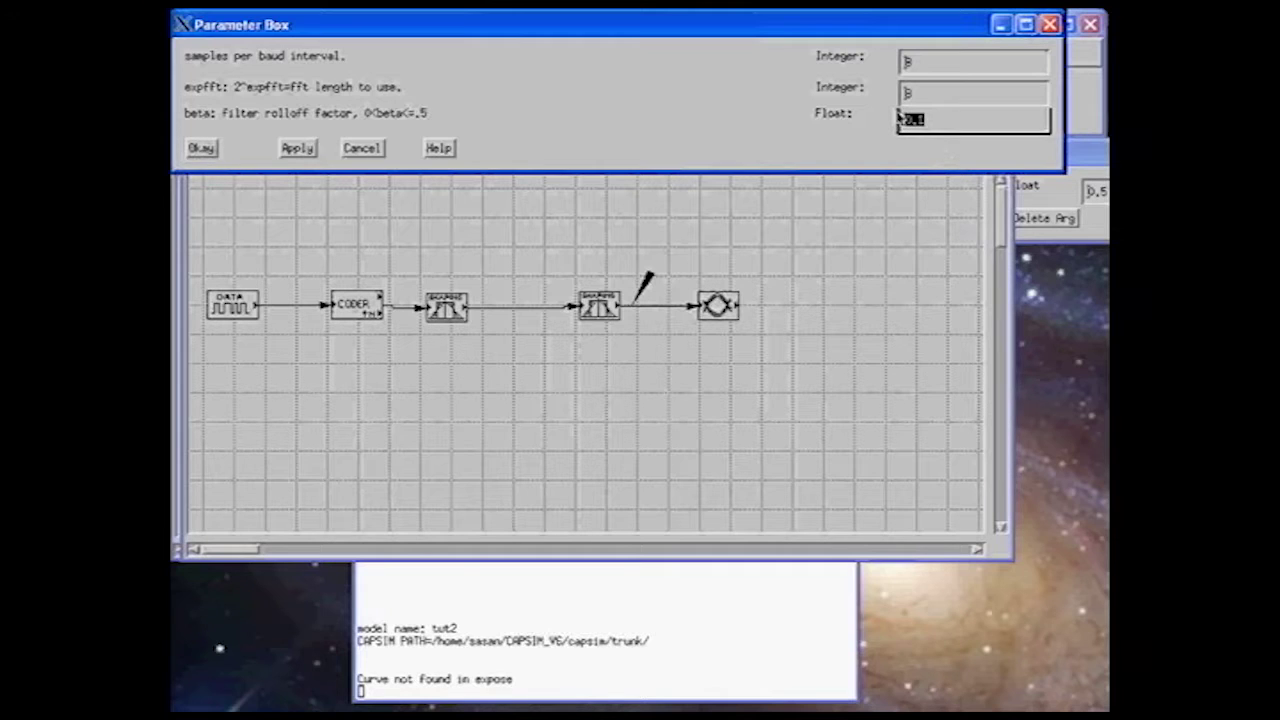
pyautogui.write('.5')
pyautogui.write('0')
pyautogui.click(1073, 175)
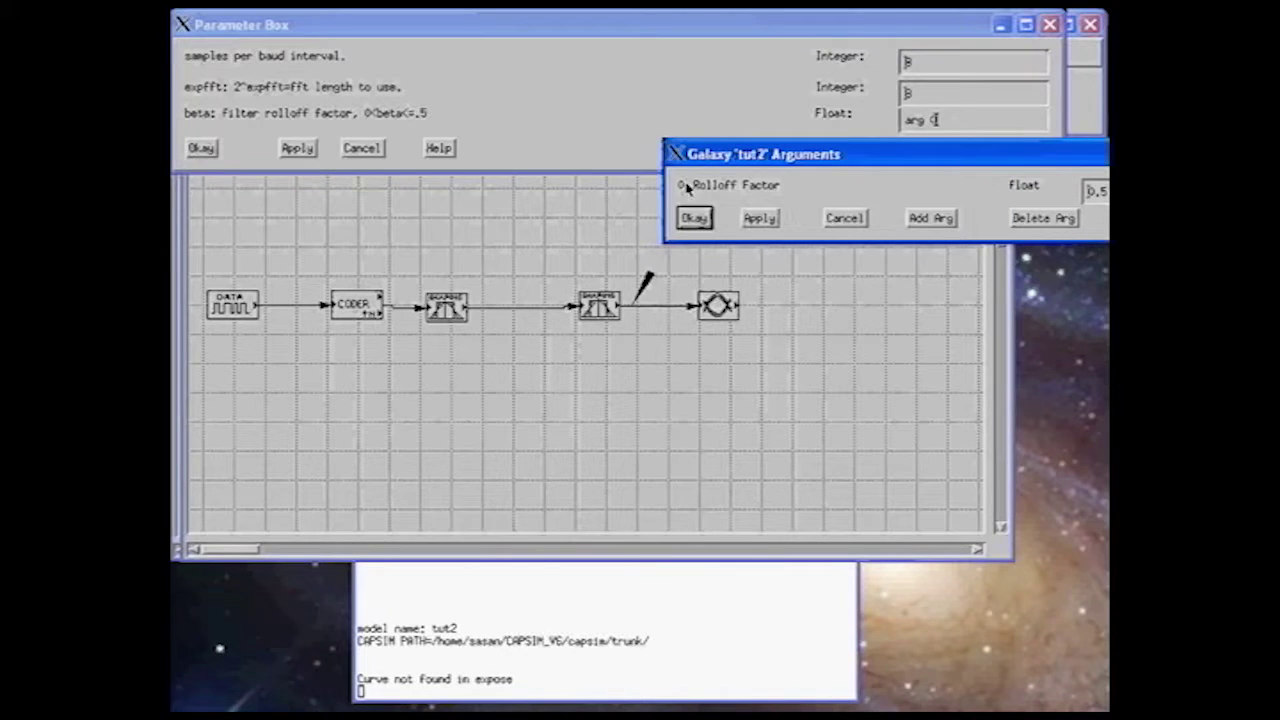
pyautogui.click(810, 38)
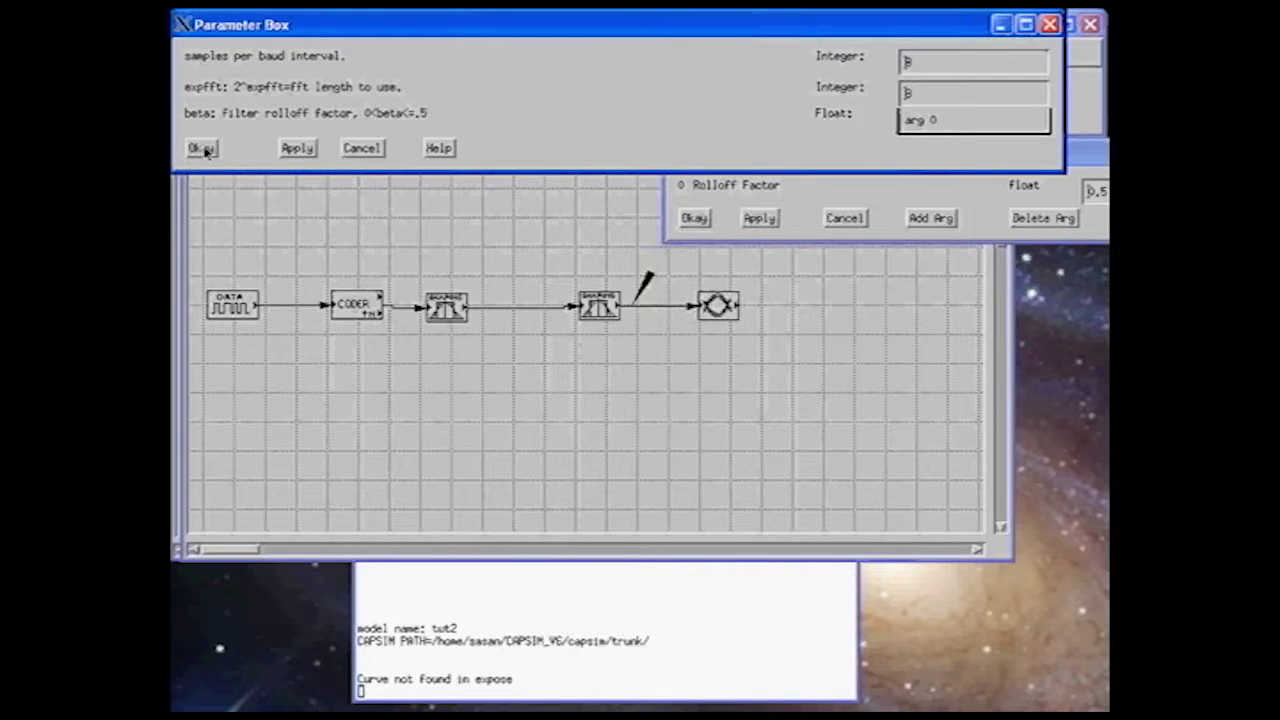
pyautogui.click(202, 148)
# Check the first shaping filter's parameters for the rolloff factor's link to the galaxy argument, leaving them unchanged.
pyautogui.click(440, 305)
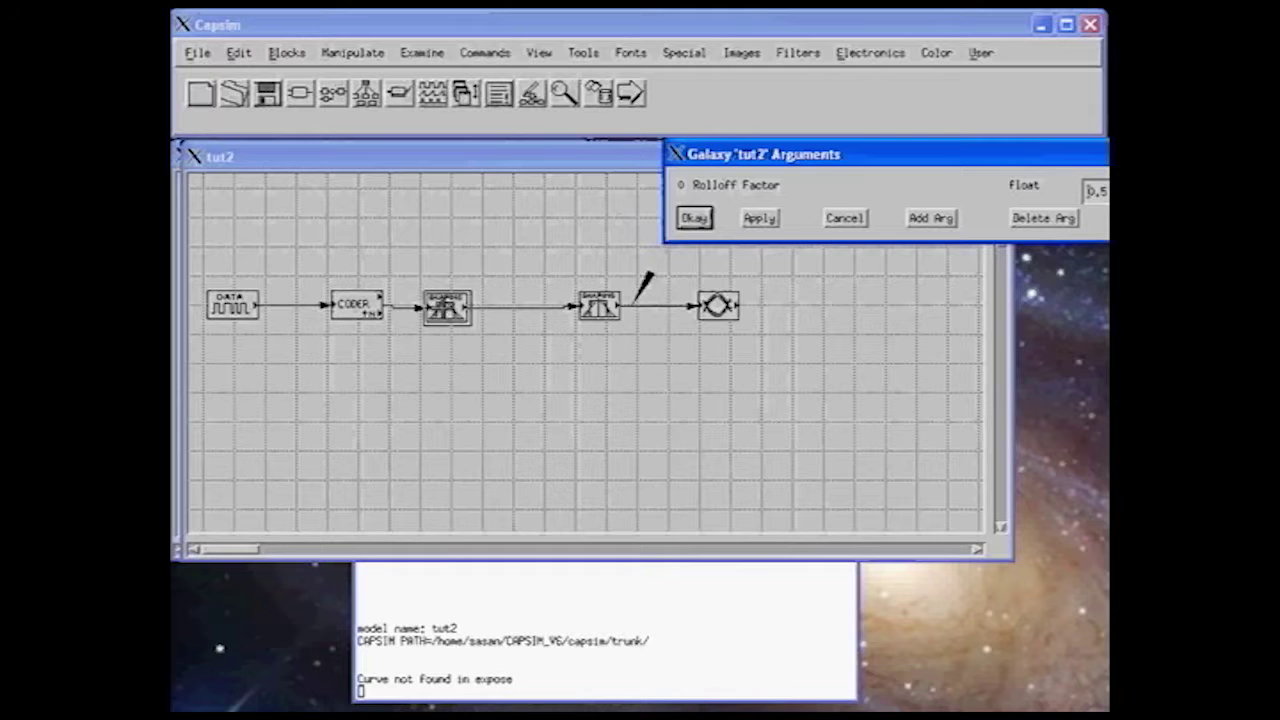
pyautogui.click(440, 310)
pyautogui.rightClick(445, 312)
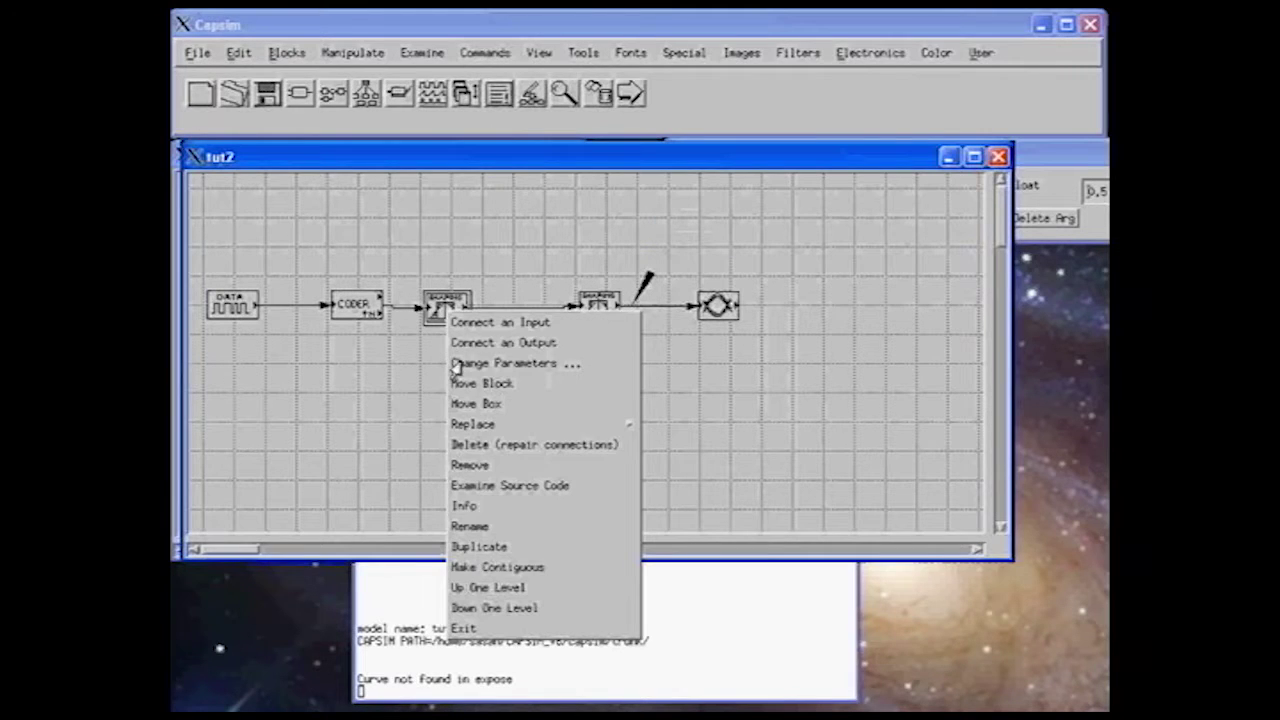
pyautogui.click(470, 363)
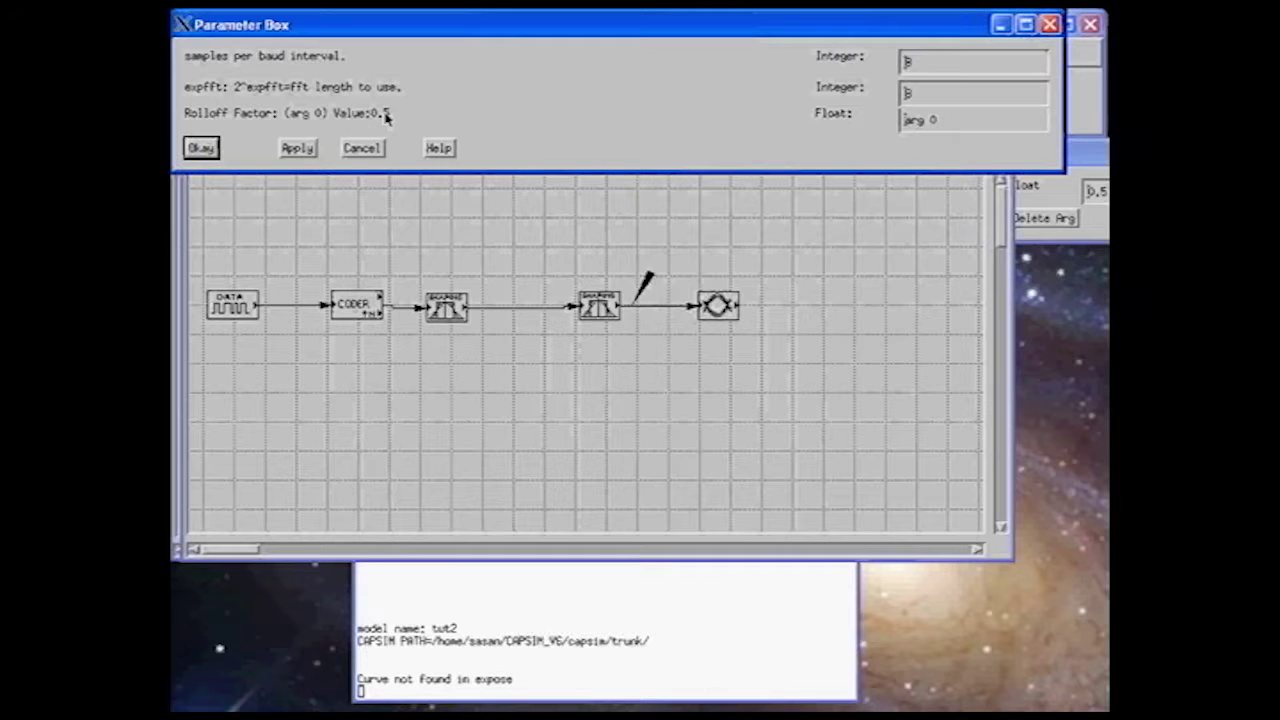
pyautogui.click(1088, 155)
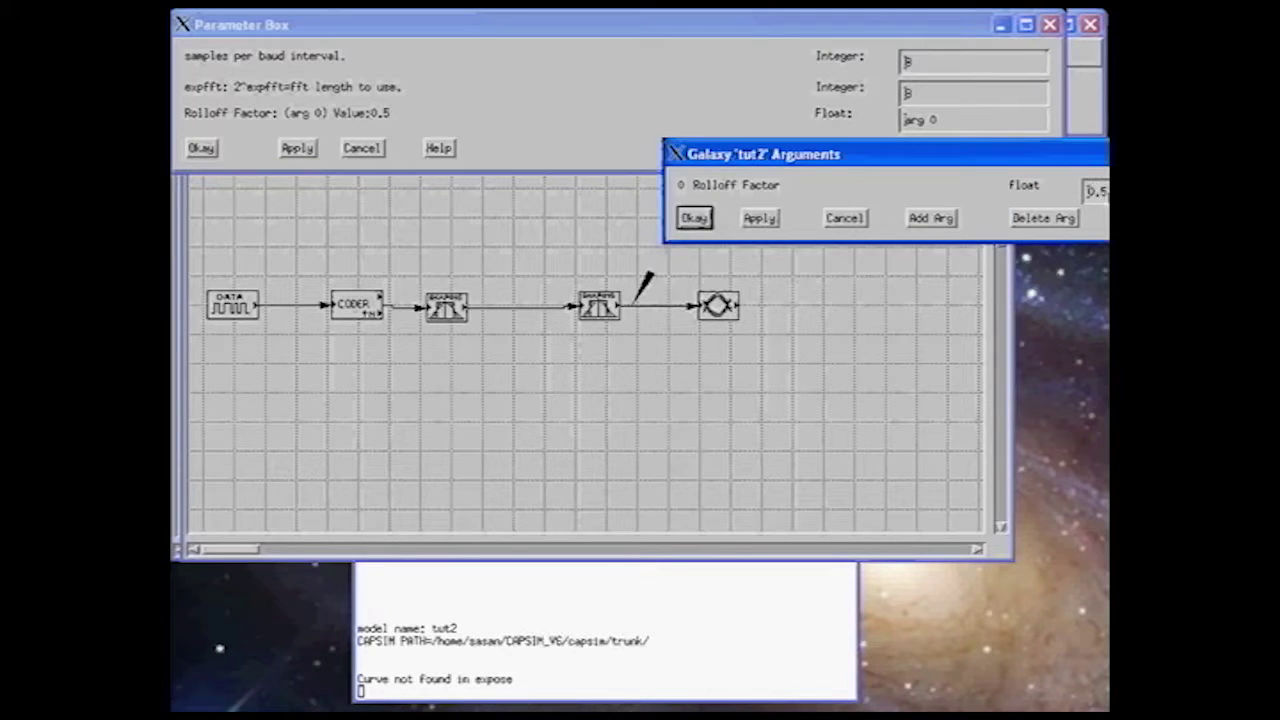
pyautogui.click(745, 27)
pyautogui.click(362, 148)
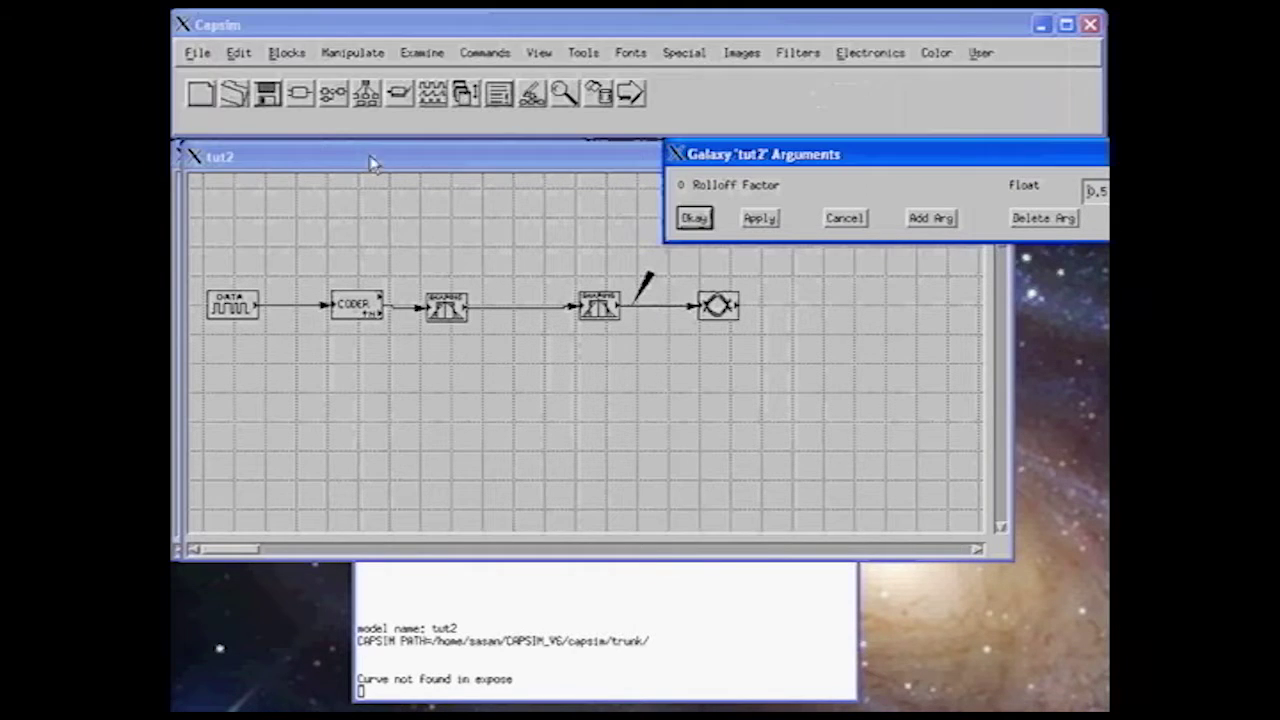
# Link the second shaping filter's rolloff factor to the galaxy argument by replacing its value with "arg 0".
pyautogui.click(598, 305)
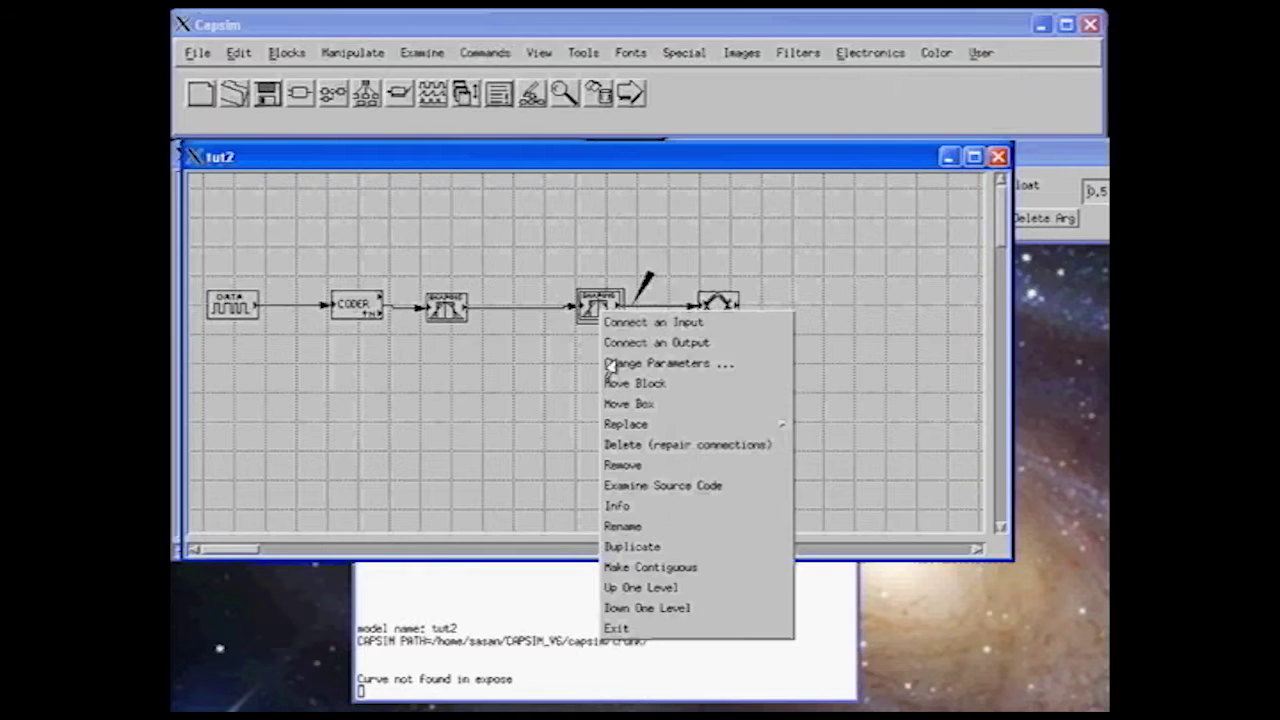
pyautogui.click(608, 364)
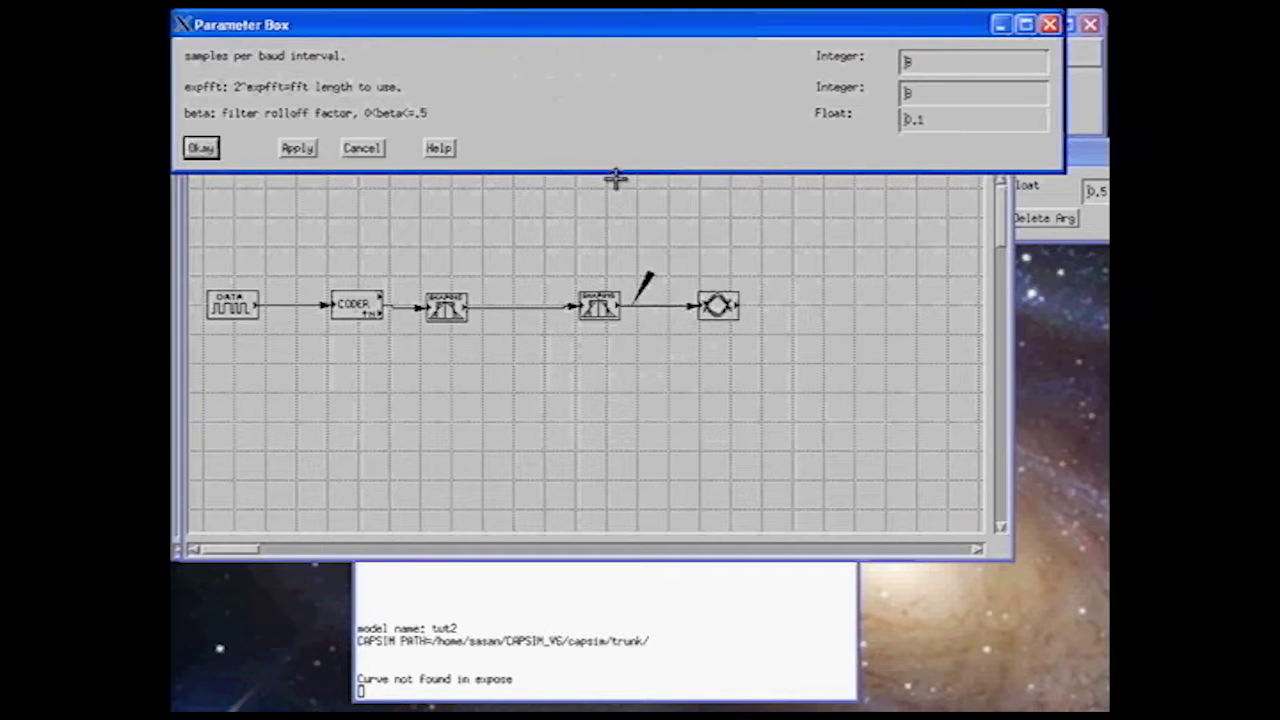
pyautogui.doubleClick(910, 122)
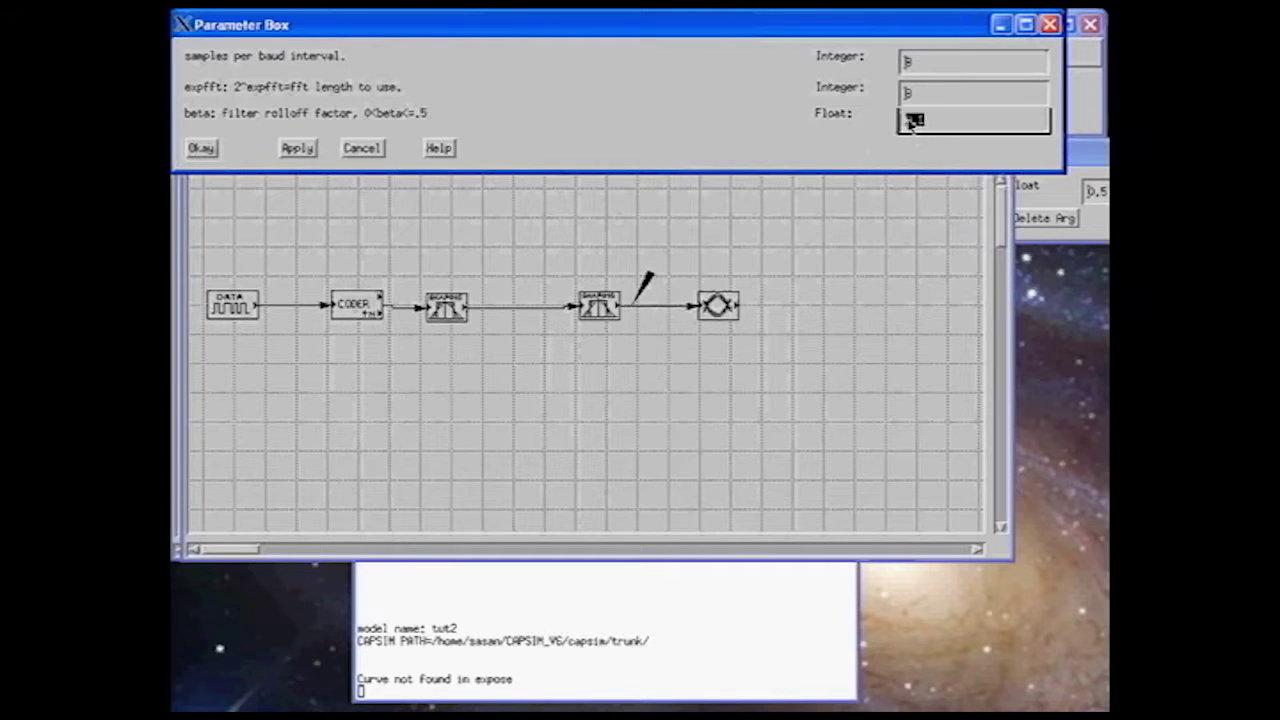
pyautogui.write('0')
pyautogui.click(201, 148)
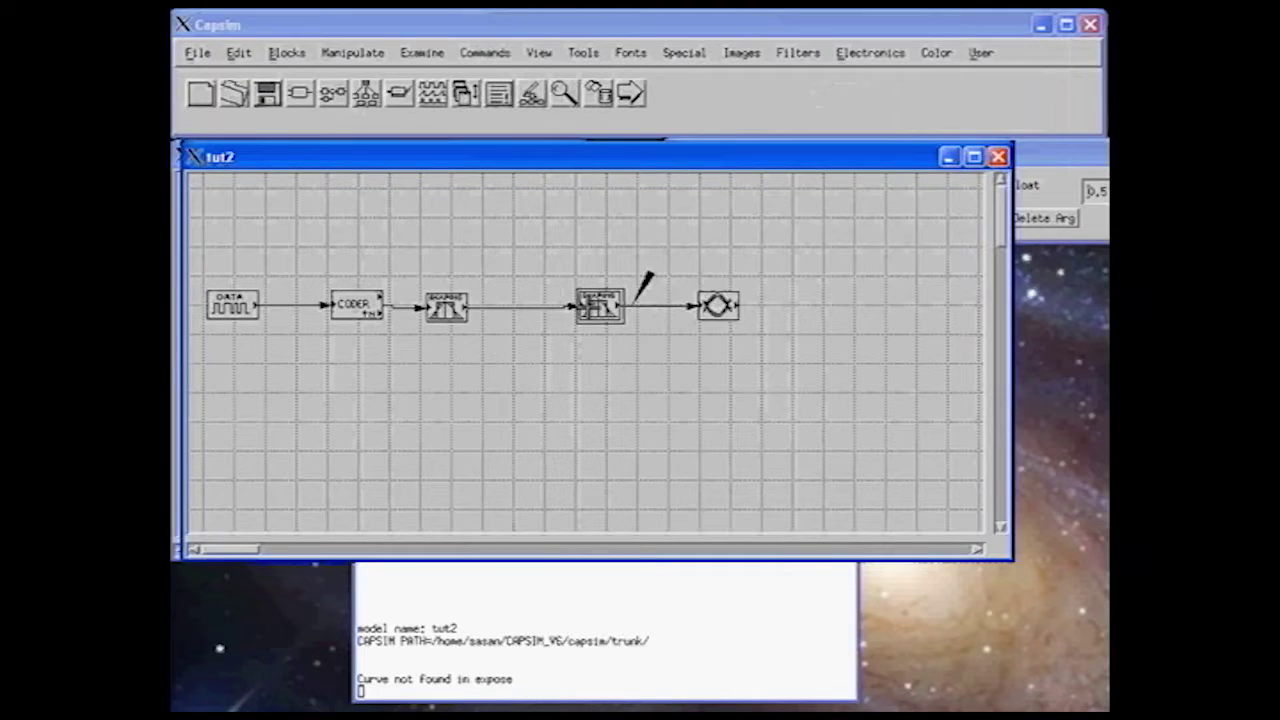
# Check the second shaping filter's parameters for the rolloff factor's link to the galaxy argument, leaving them unchanged.
pyautogui.rightClick(590, 305)
pyautogui.click(612, 362)
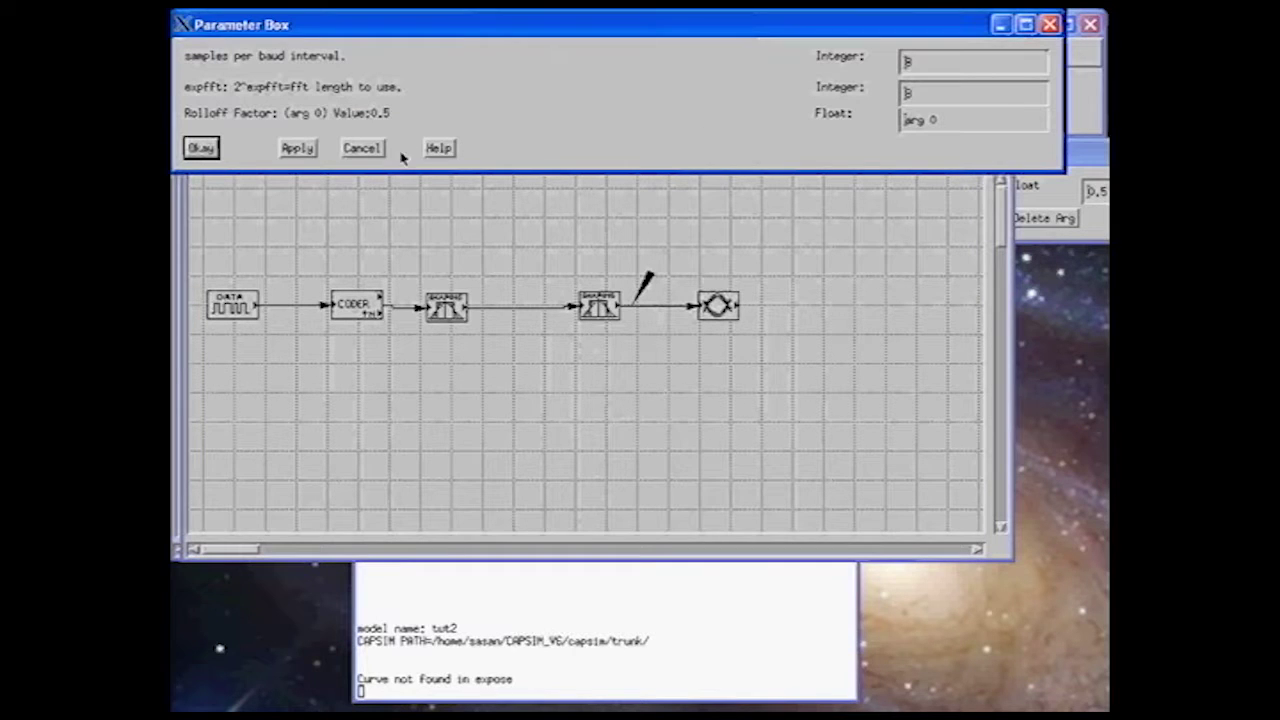
pyautogui.click(362, 148)
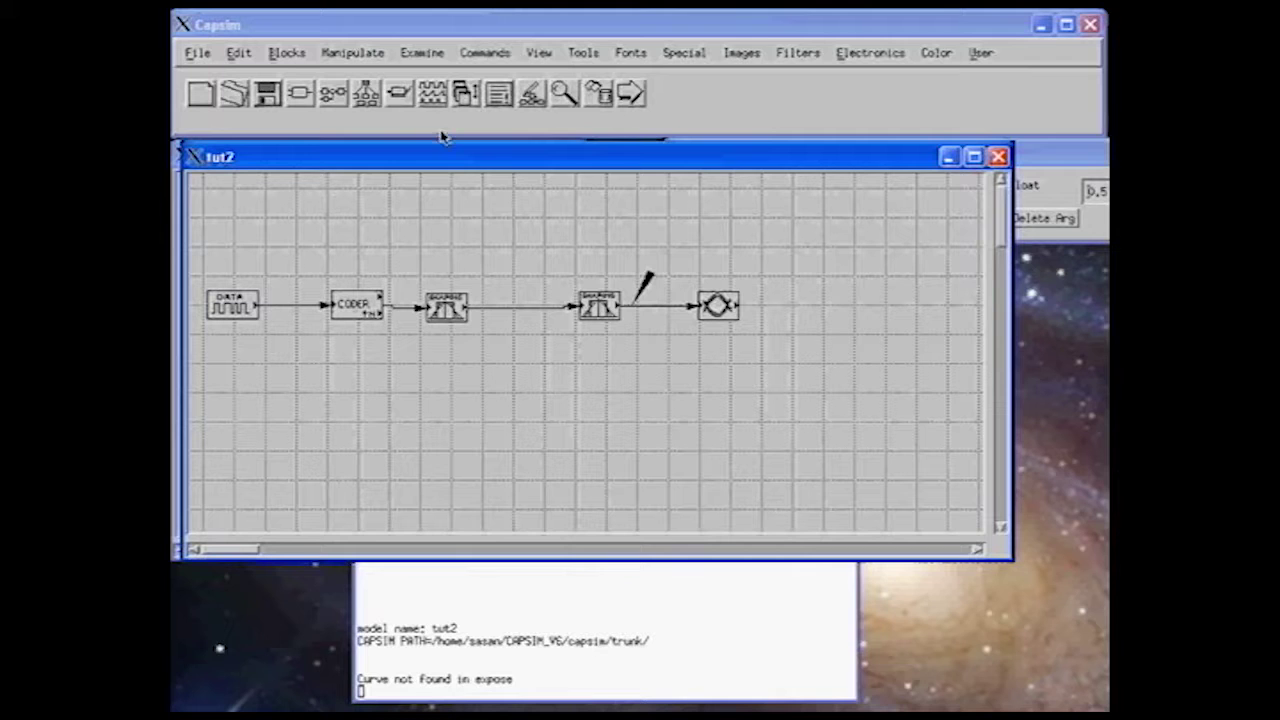
# Save the topology through Save As, accepting the suggested file name.
pyautogui.click(200, 55)
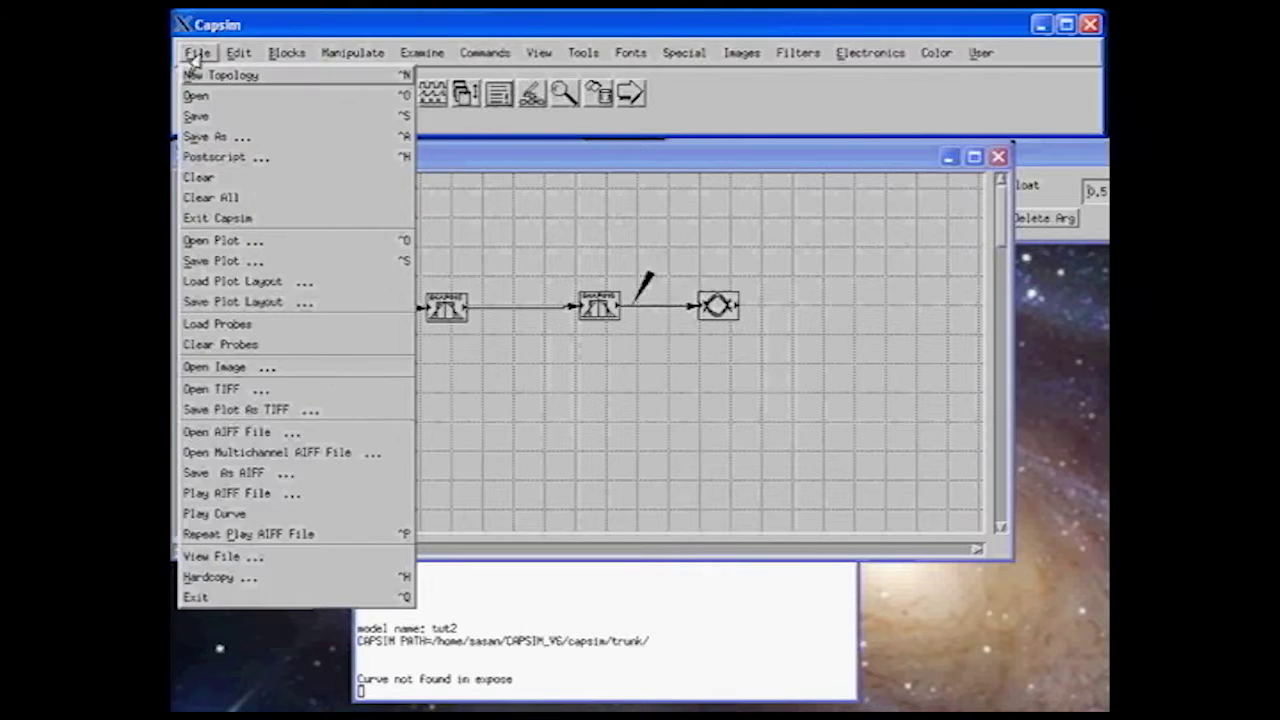
pyautogui.click(205, 136)
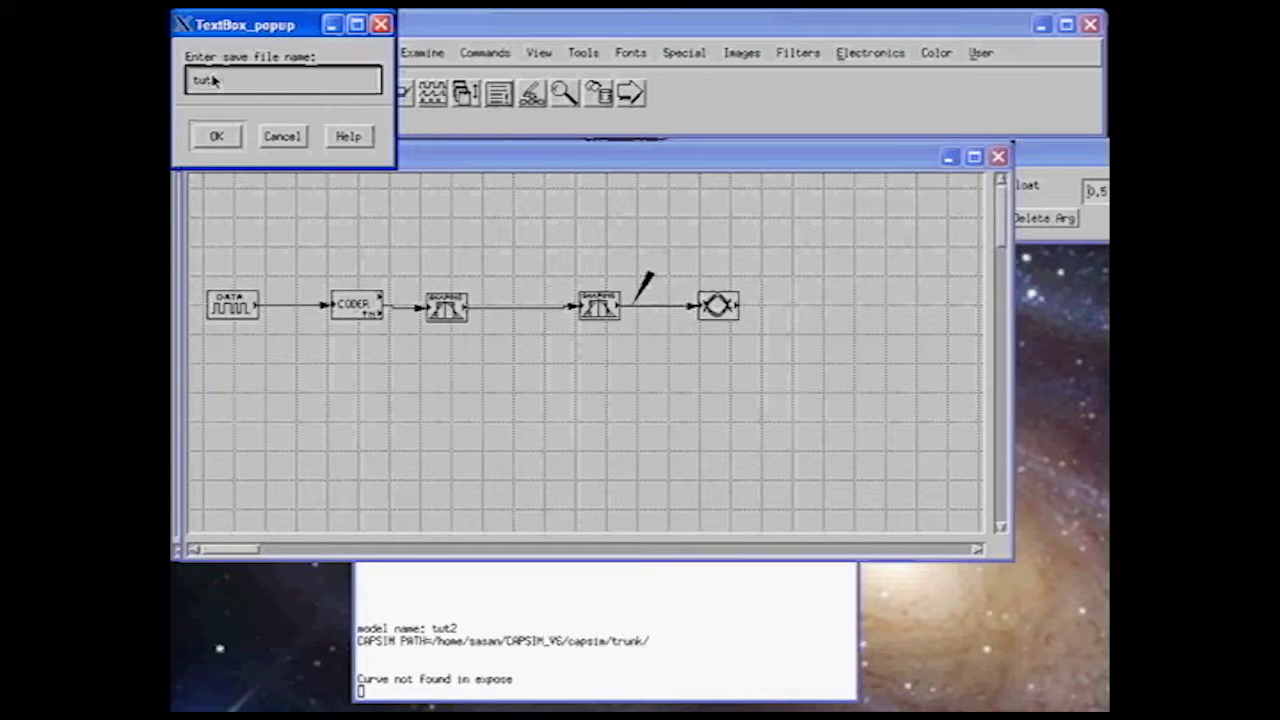
pyautogui.click(214, 136)
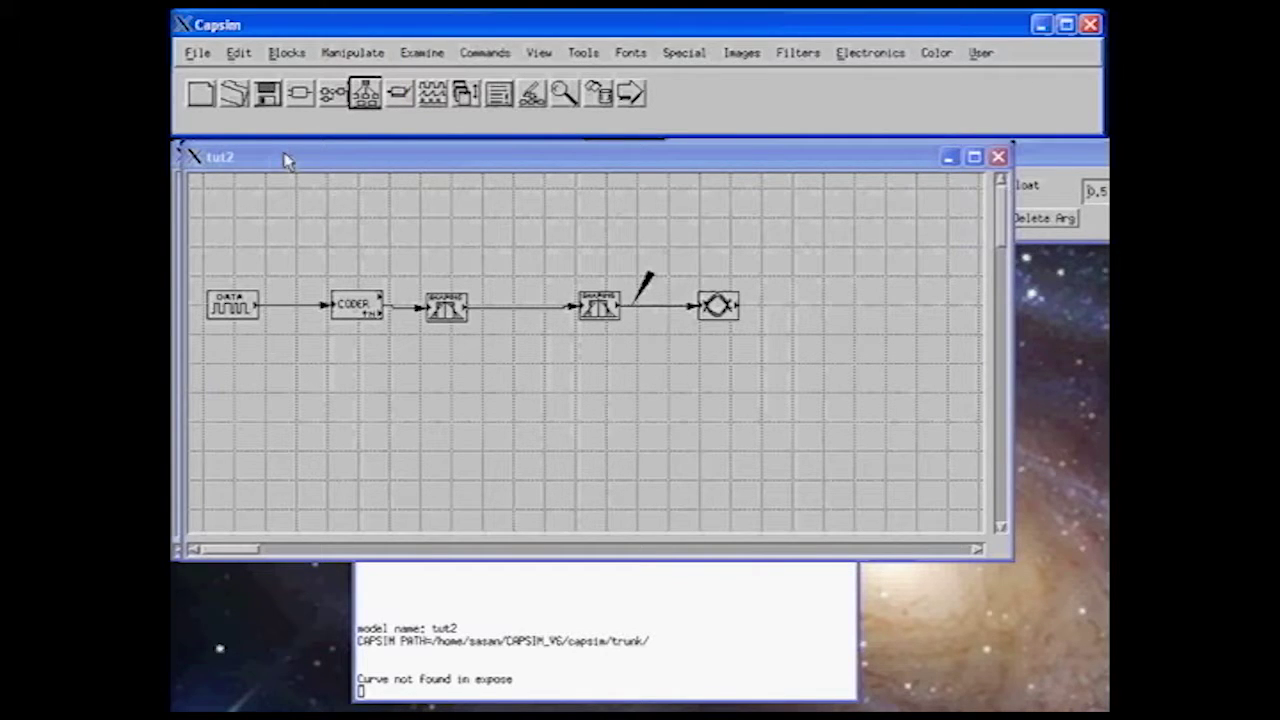
# Run the simulation, move the eye diagram and spectrum plots apart, and close the time-domain plot.
pyautogui.click(634, 104)
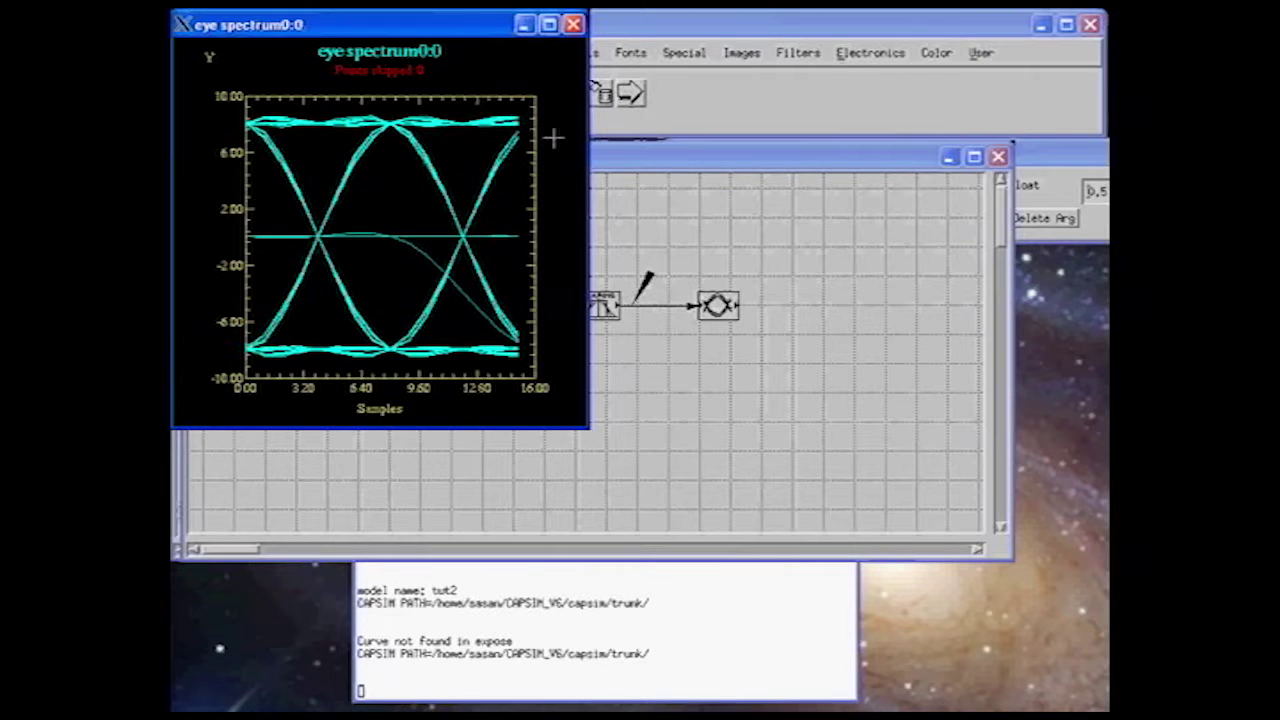
pyautogui.moveTo(341, 33); pyautogui.dragTo(1022, 316)
pyautogui.moveTo(376, 35); pyautogui.dragTo(463, 332)
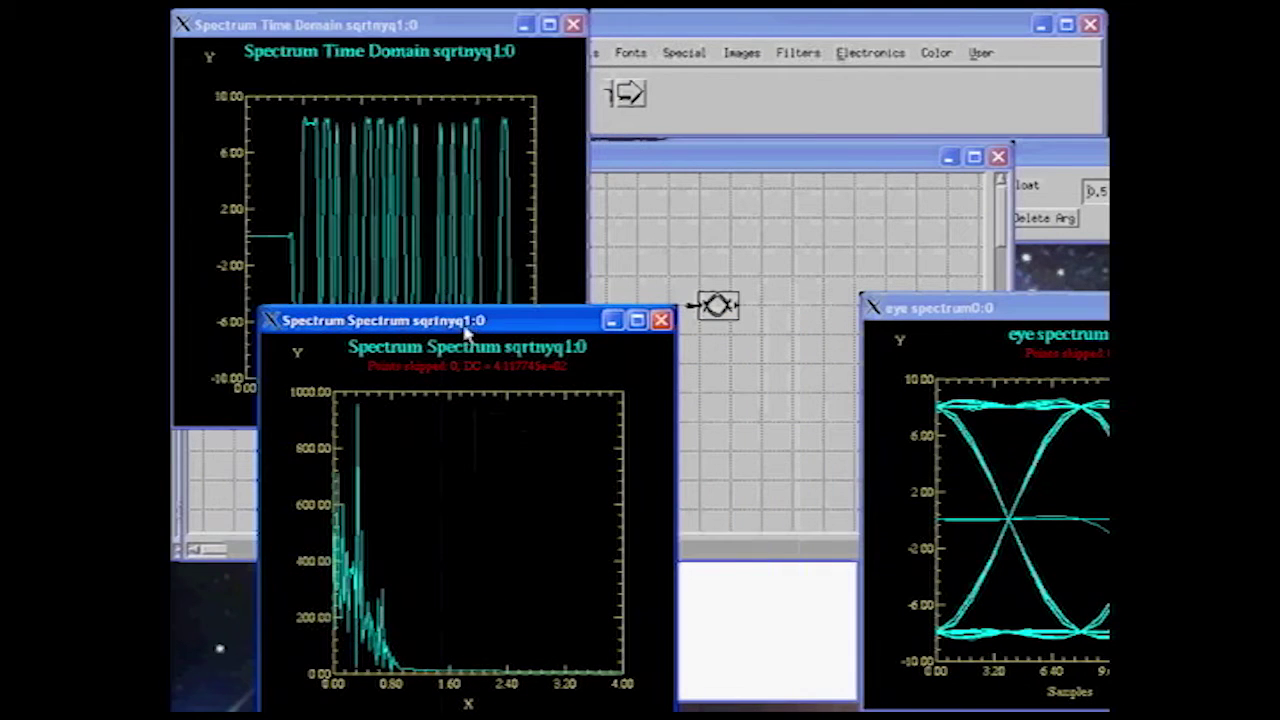
pyautogui.click(573, 24)
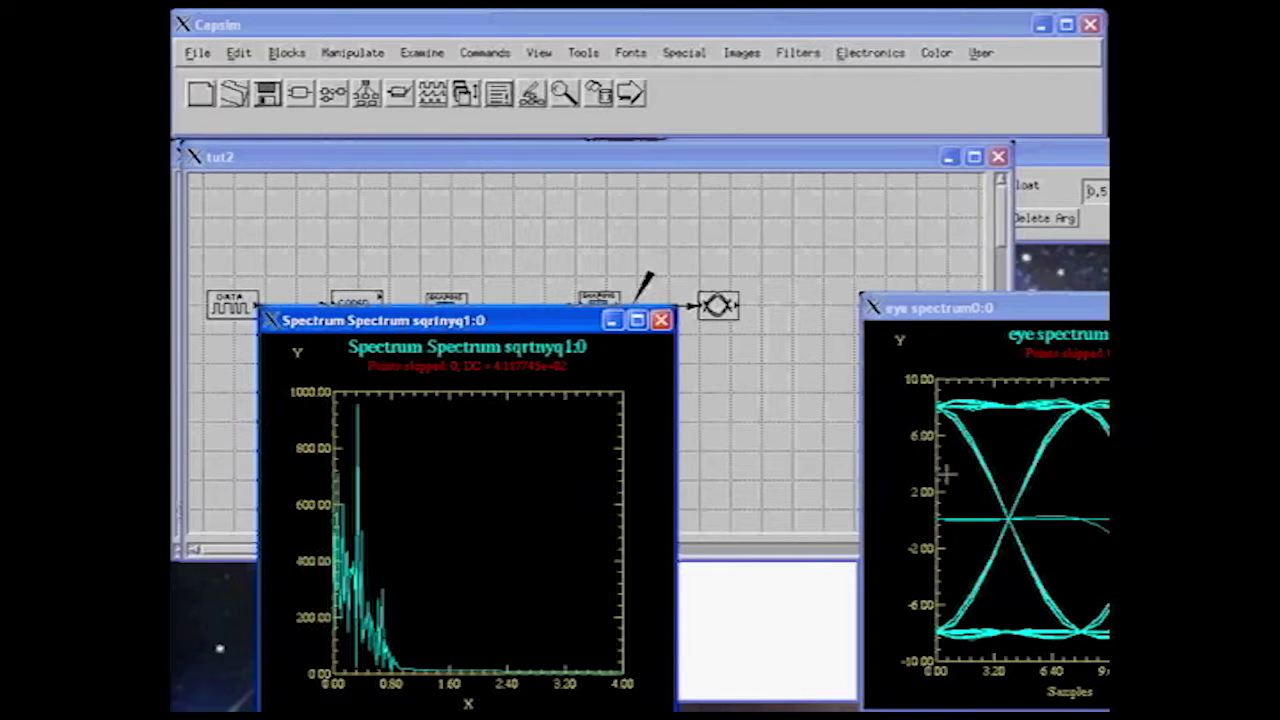
# Enter a new value for the Rolloff Factor argument of the tut2 galaxy and rerun the simulation.
pyautogui.click(1030, 190)
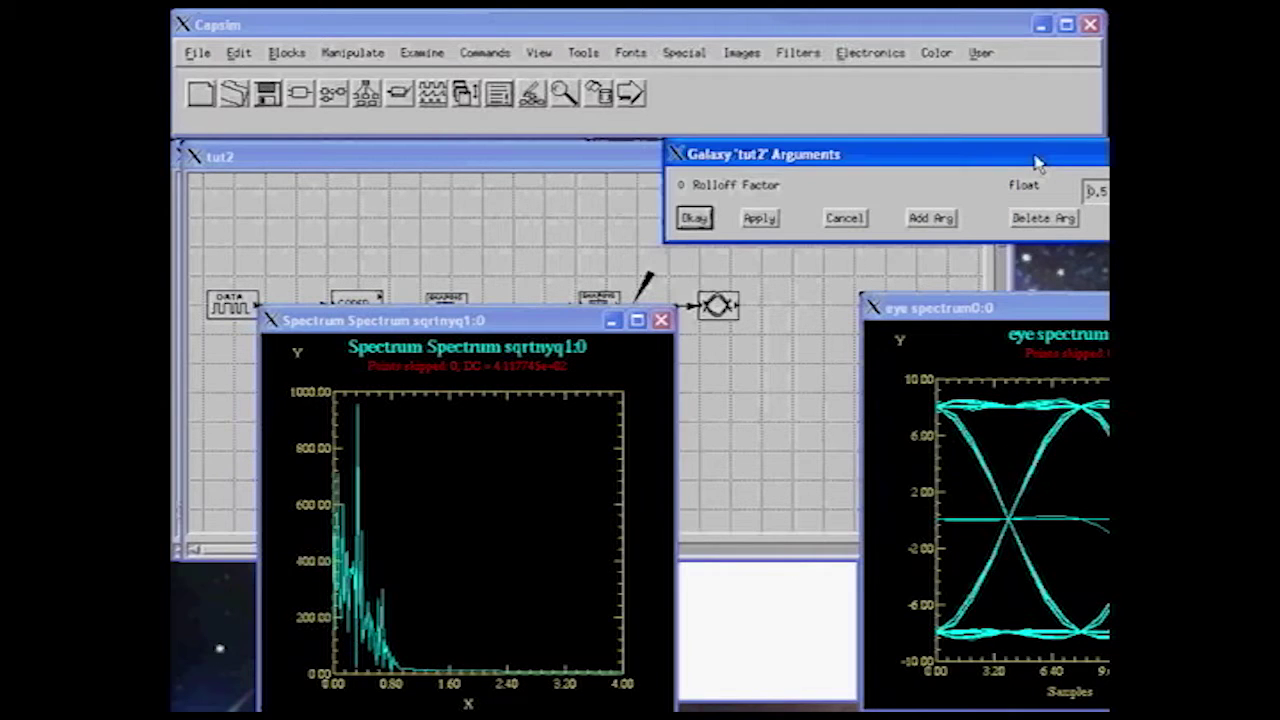
pyautogui.click(1107, 192)
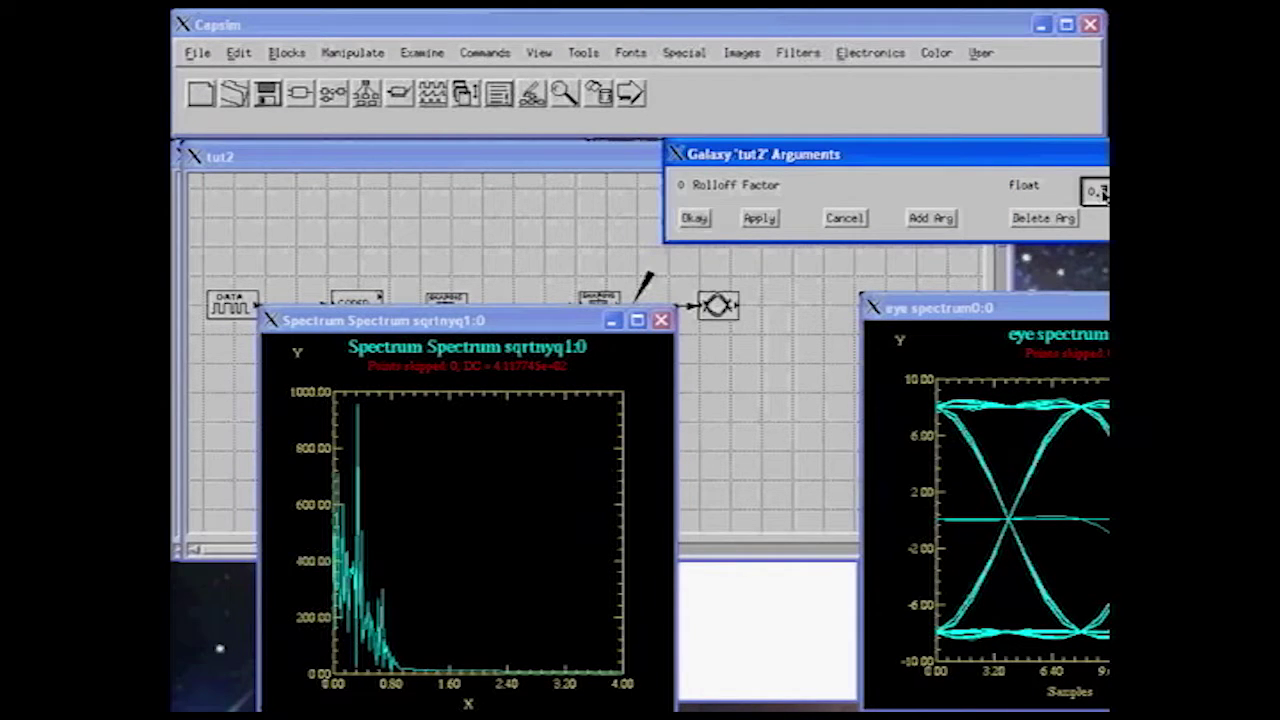
pyautogui.click(690, 218)
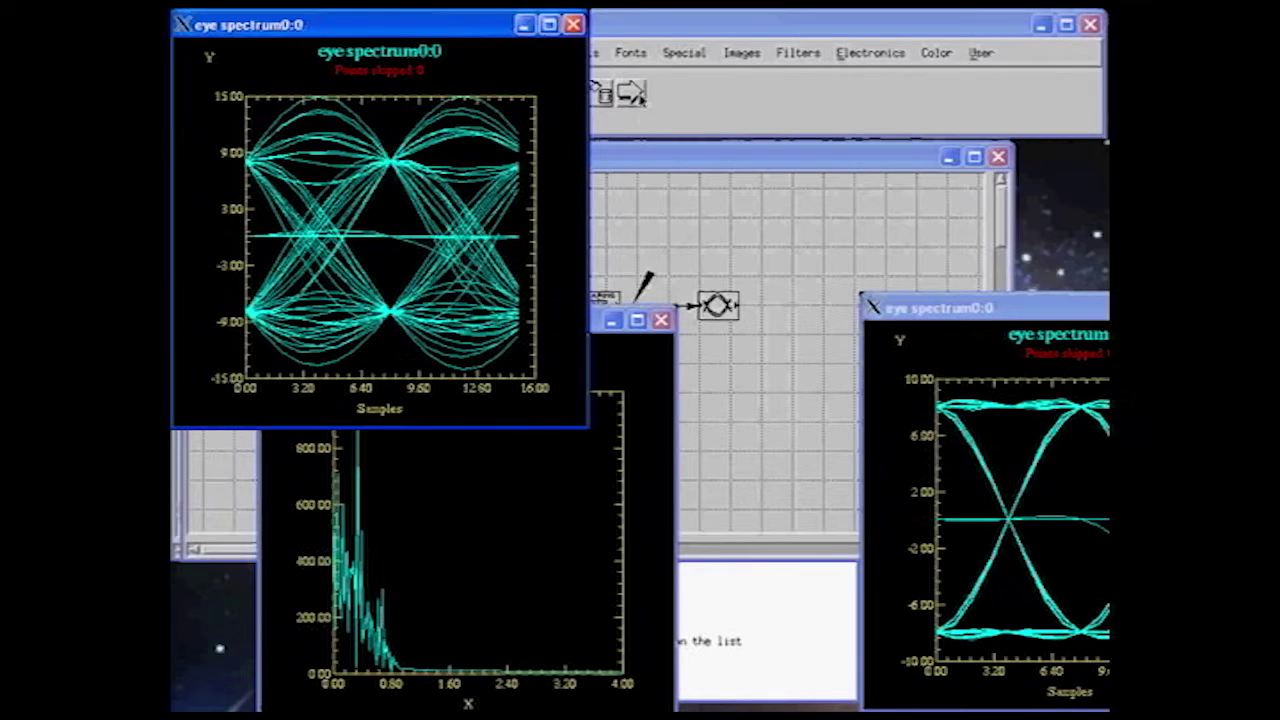
# Set the new eye diagram and spectrum plots beside the earlier ones and close the new time-domain plot.
pyautogui.moveTo(390, 24); pyautogui.dragTo(1060, 17)
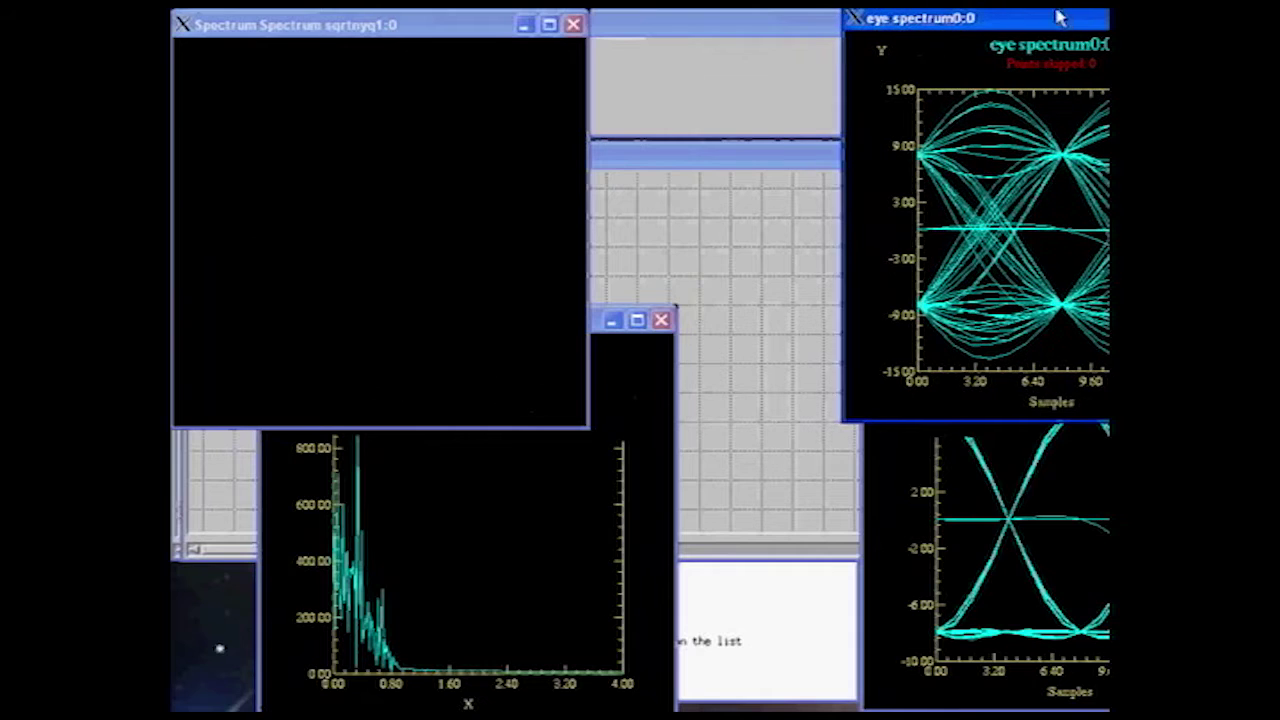
pyautogui.moveTo(497, 30); pyautogui.dragTo(593, 19)
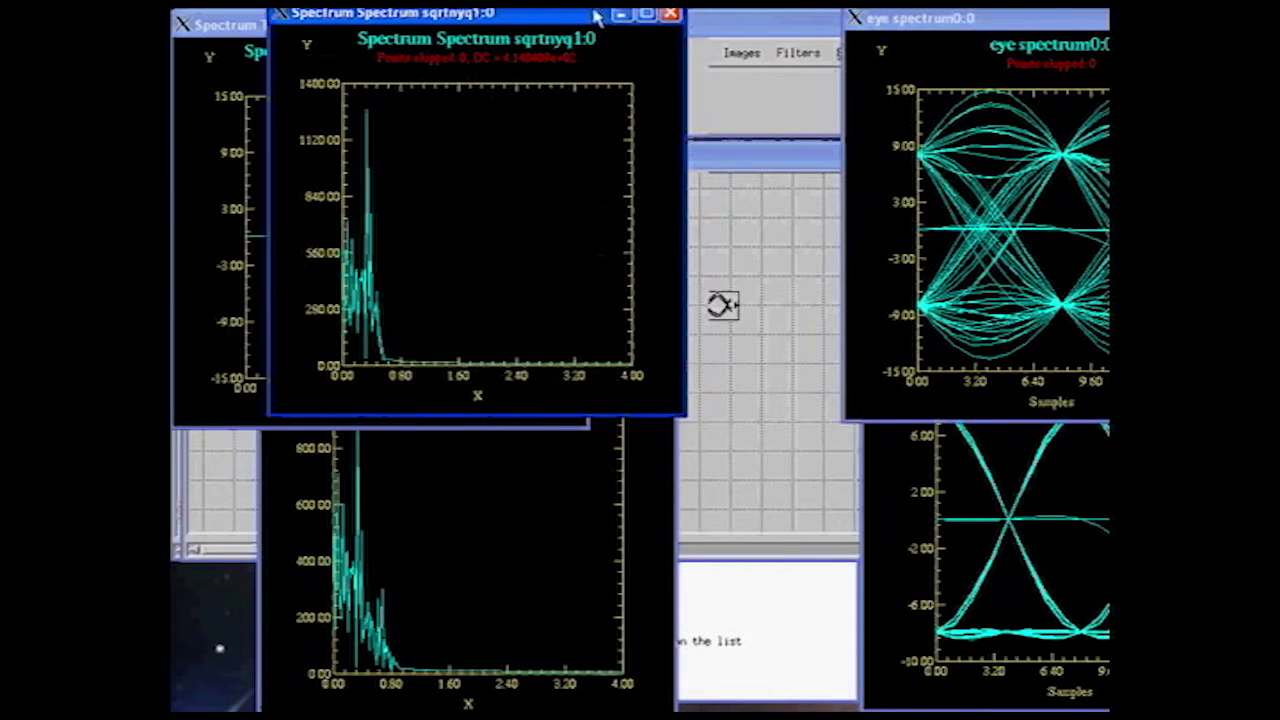
pyautogui.click(250, 30)
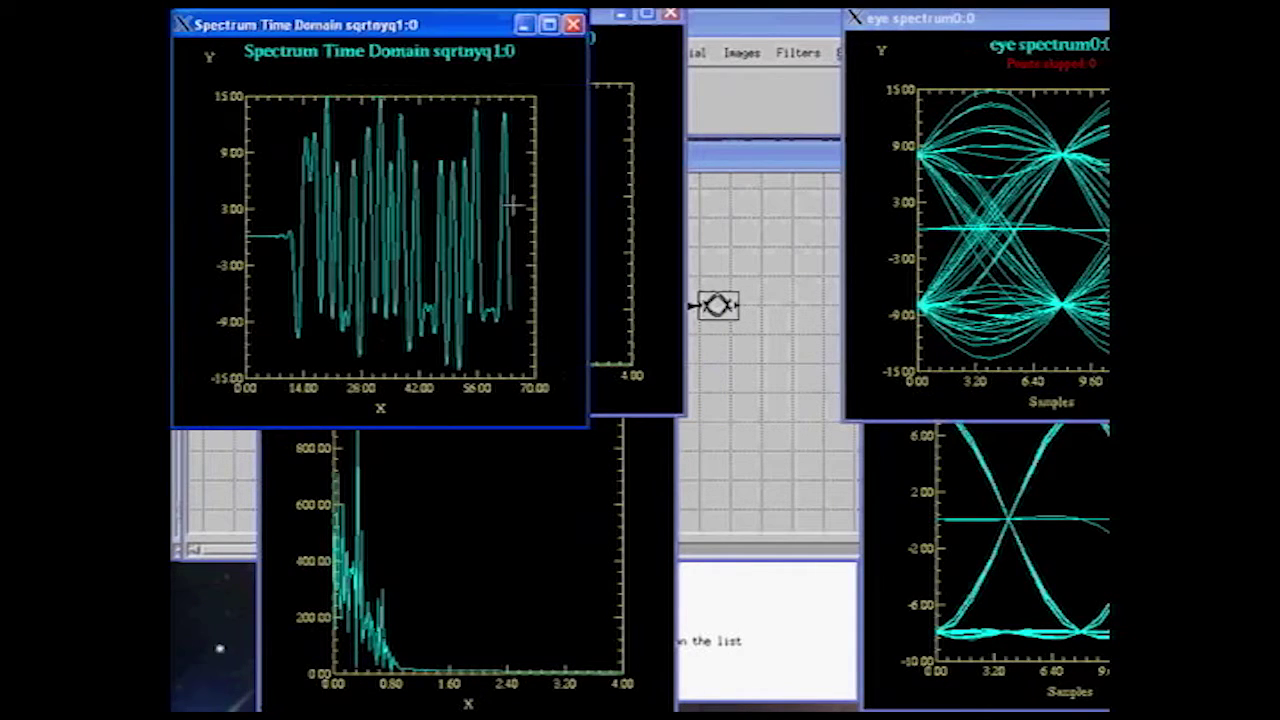
pyautogui.click(572, 24)
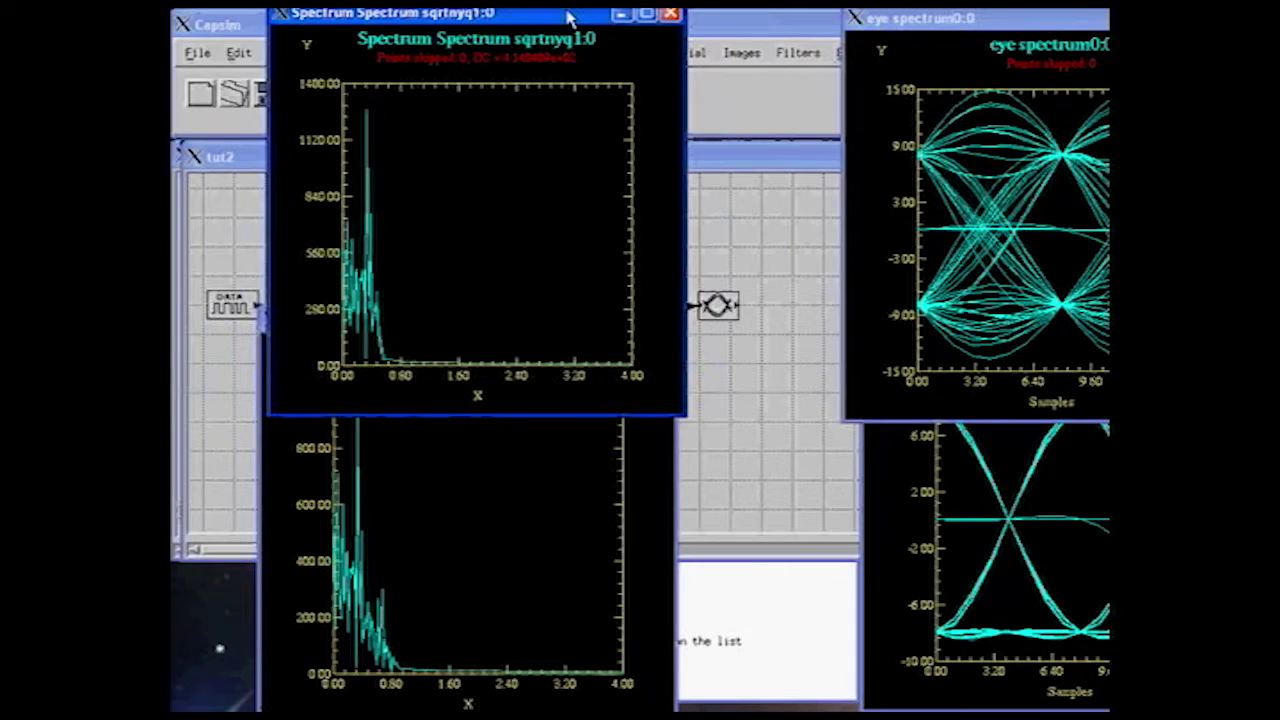
# Compare the bandwidth of the new spectrum with that of the earlier run, bringing each plot forward in turn.
pyautogui.moveTo(568, 18); pyautogui.dragTo(551, 26)
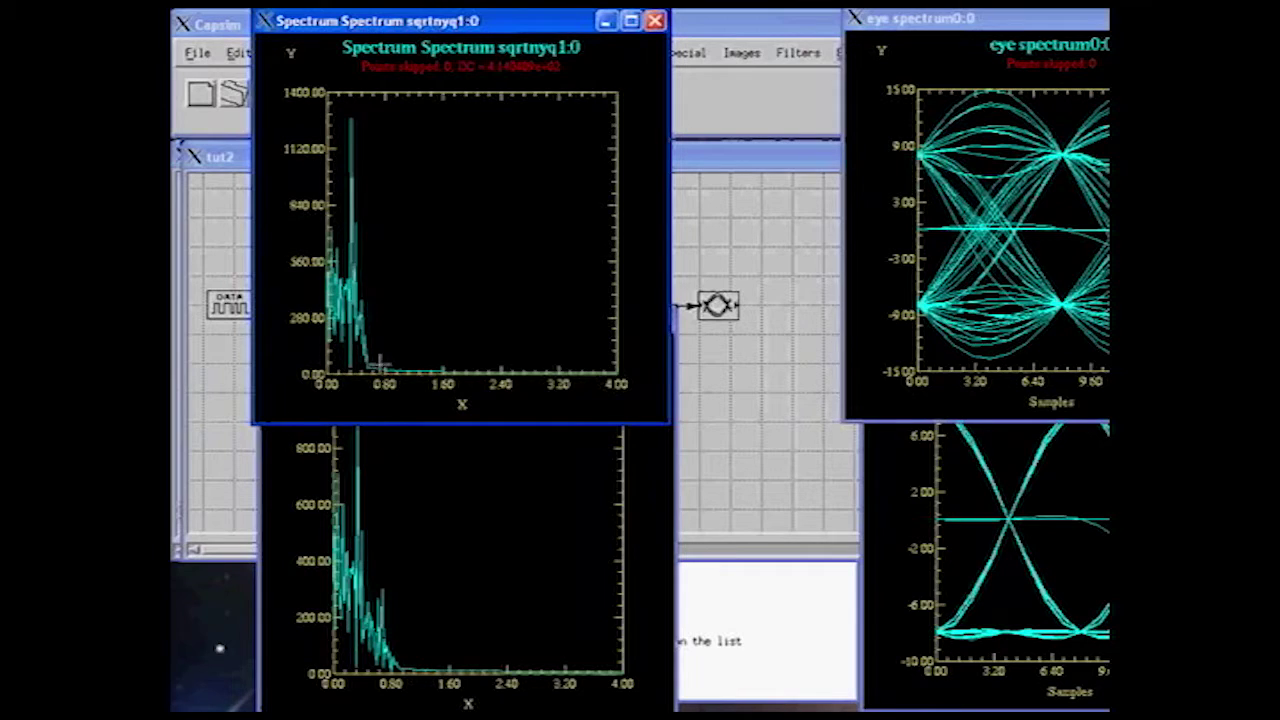
pyautogui.click(425, 450)
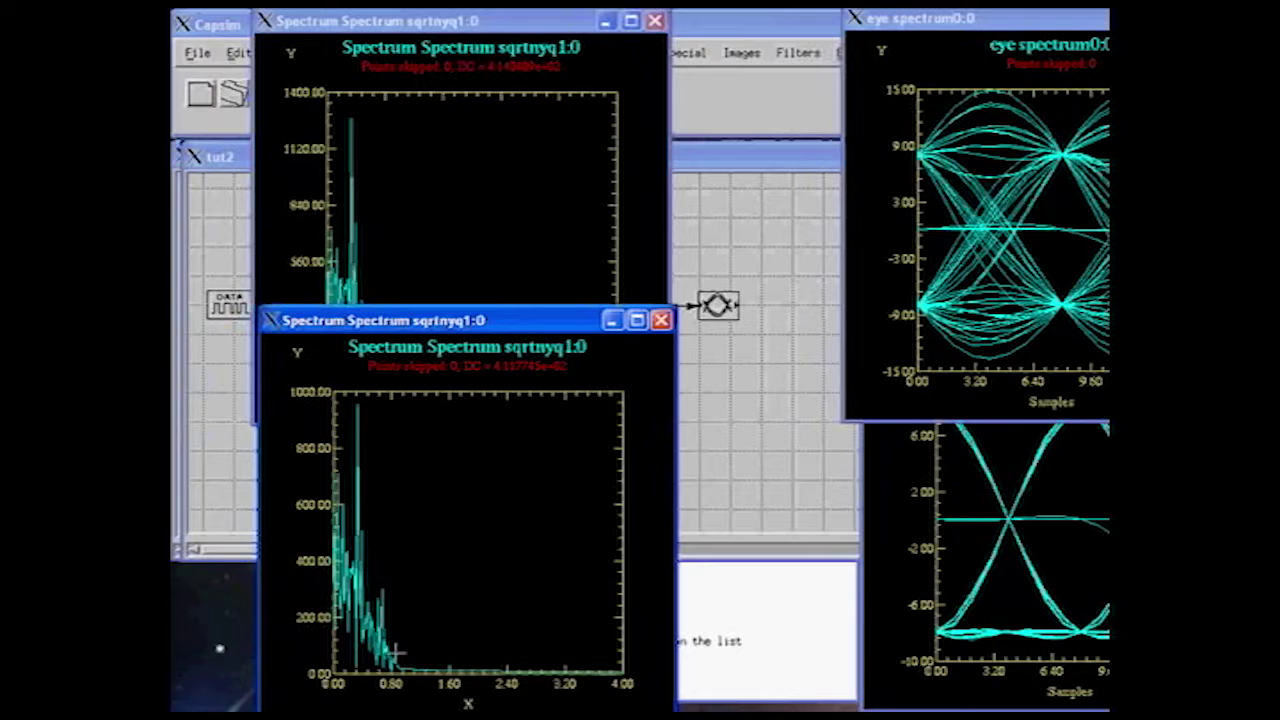
pyautogui.click(408, 38)
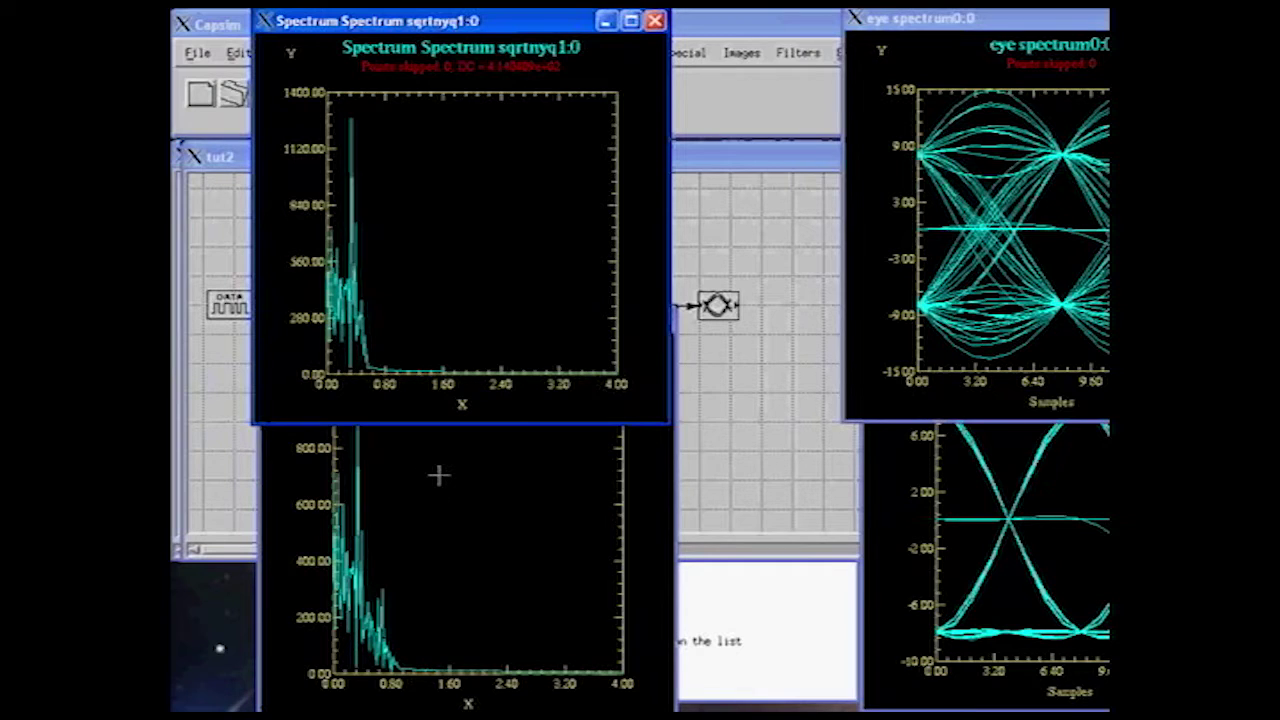
# Move both eye diagrams fully into view, with the new run's diagram above the earlier one.
pyautogui.click(857, 458)
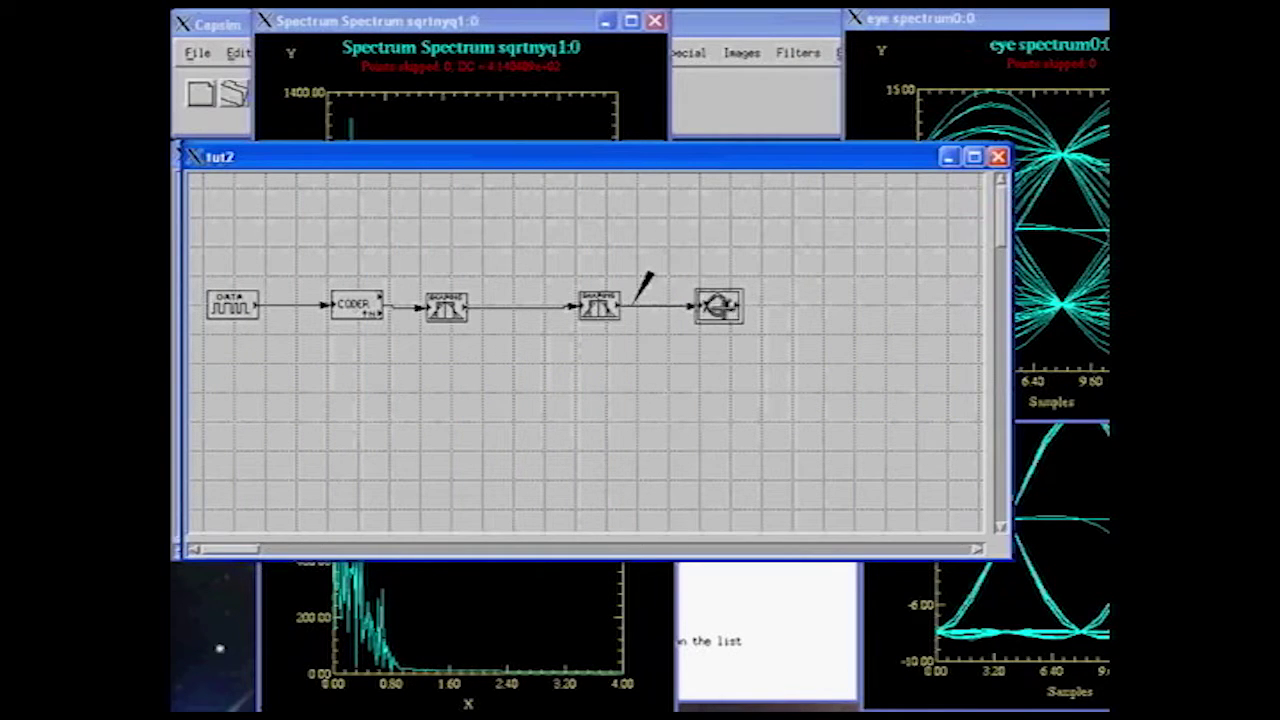
pyautogui.click(1050, 590)
pyautogui.moveTo(1098, 316); pyautogui.dragTo(914, 297)
pyautogui.moveTo(972, 22); pyautogui.dragTo(810, 16)
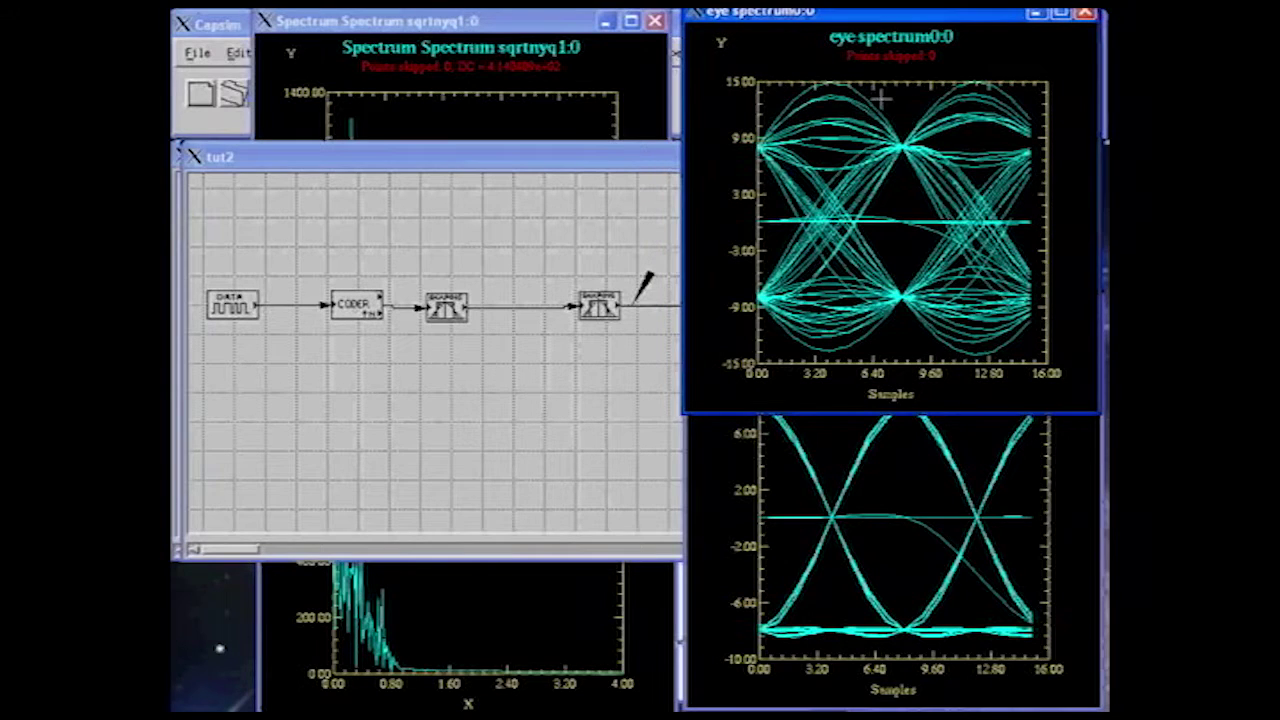
# Compare the eye opening in the earlier run's eye diagram with that in the new run's diagram.
pyautogui.rightClick(927, 539)
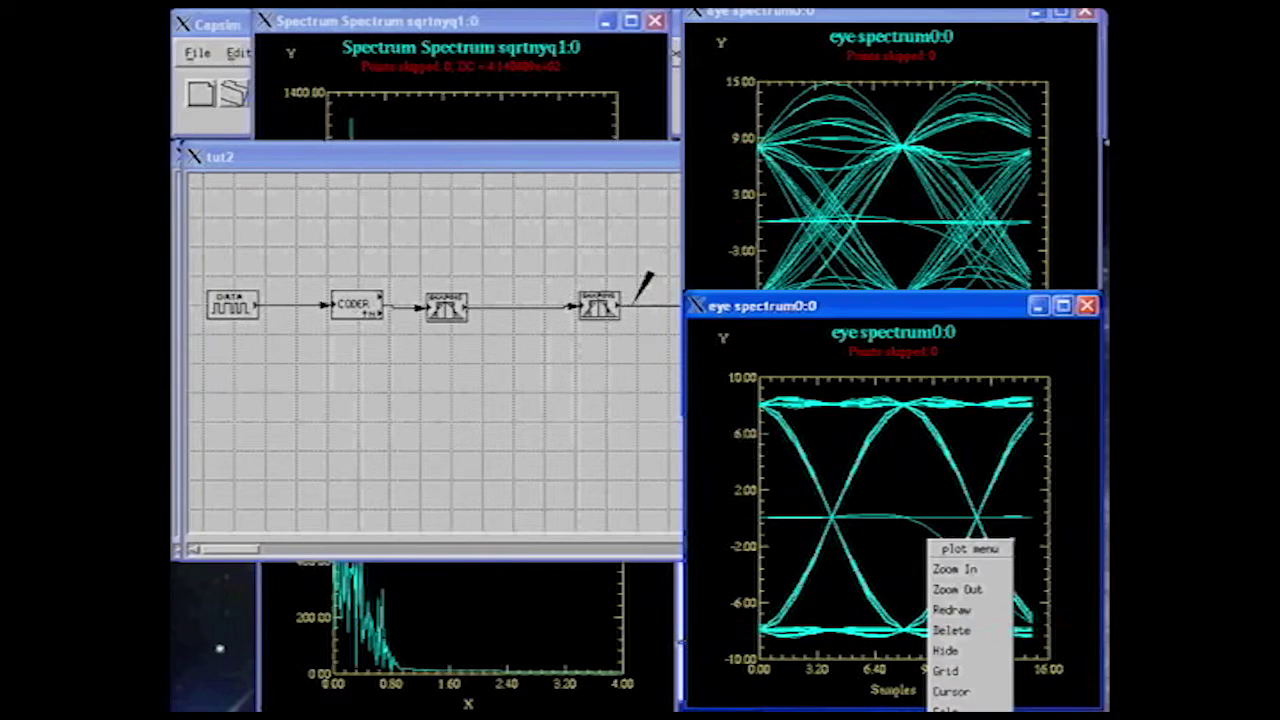
pyautogui.press('Escape')
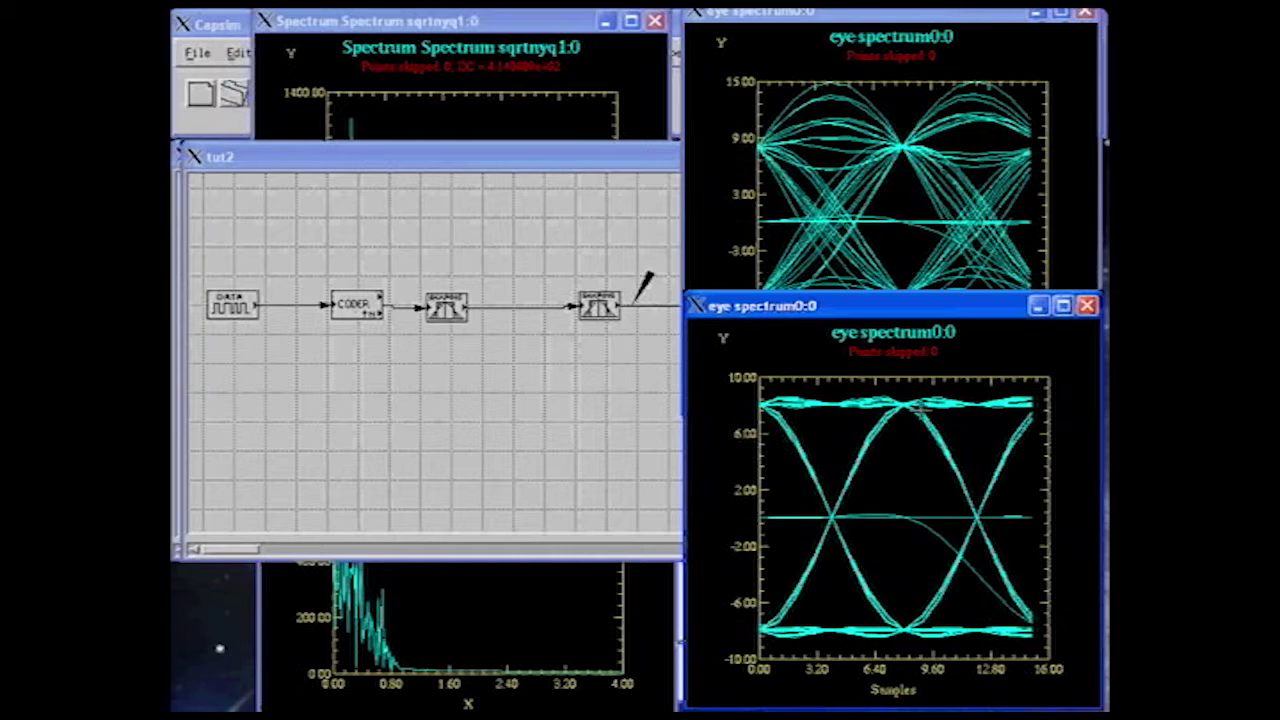
pyautogui.moveTo(905, 18); pyautogui.dragTo(906, 32)
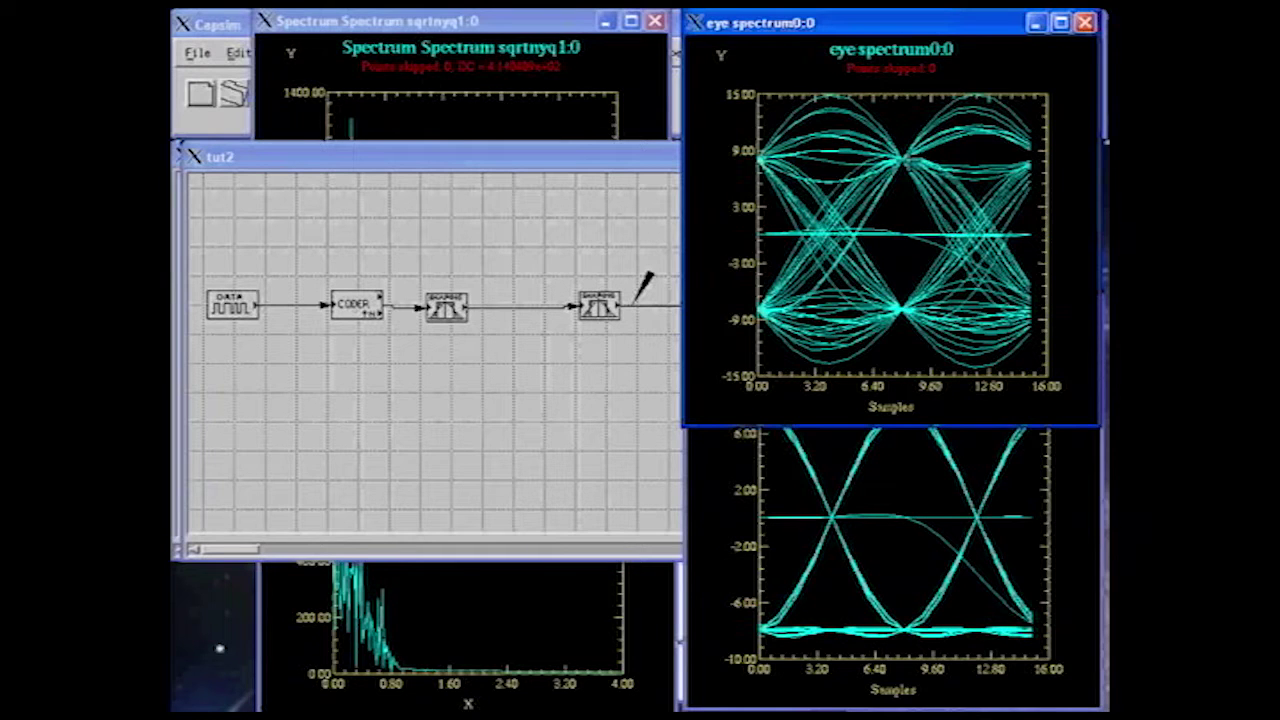
# Examine the spectrum and eye diagram of each run in turn to relate bandwidth to eye opening.
pyautogui.click(508, 18)
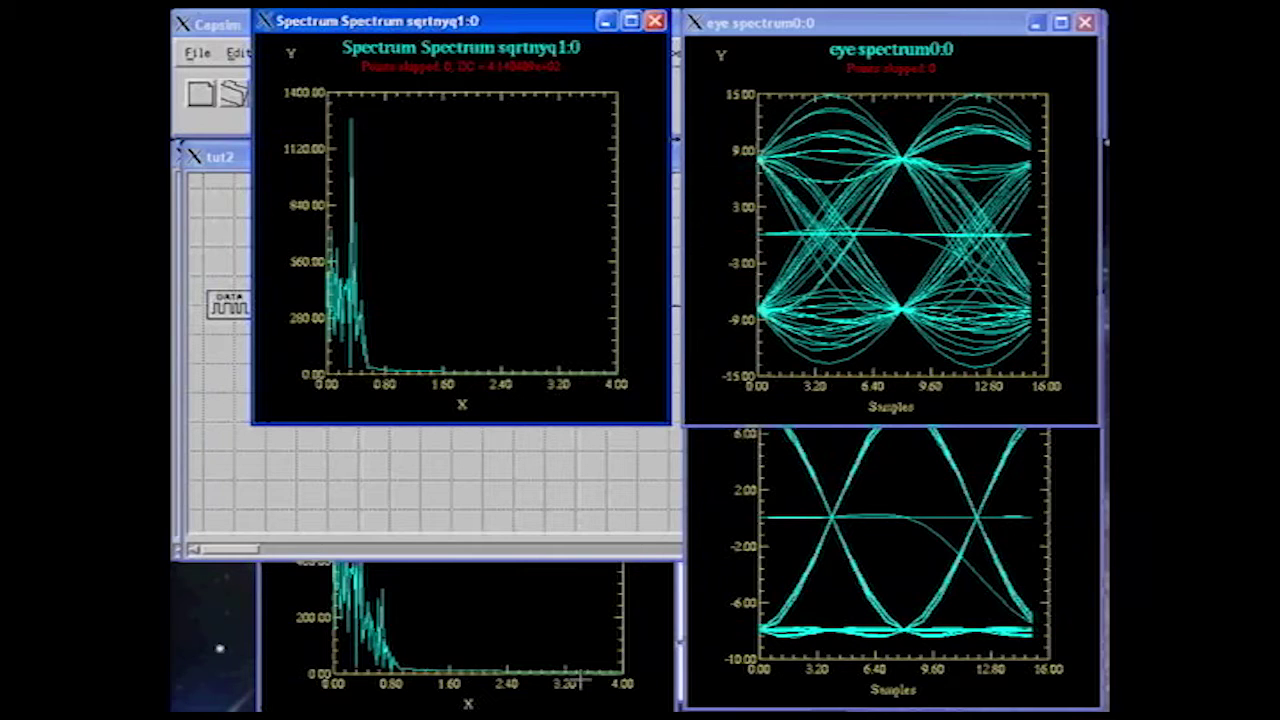
pyautogui.rightClick(587, 588)
pyautogui.click(613, 619)
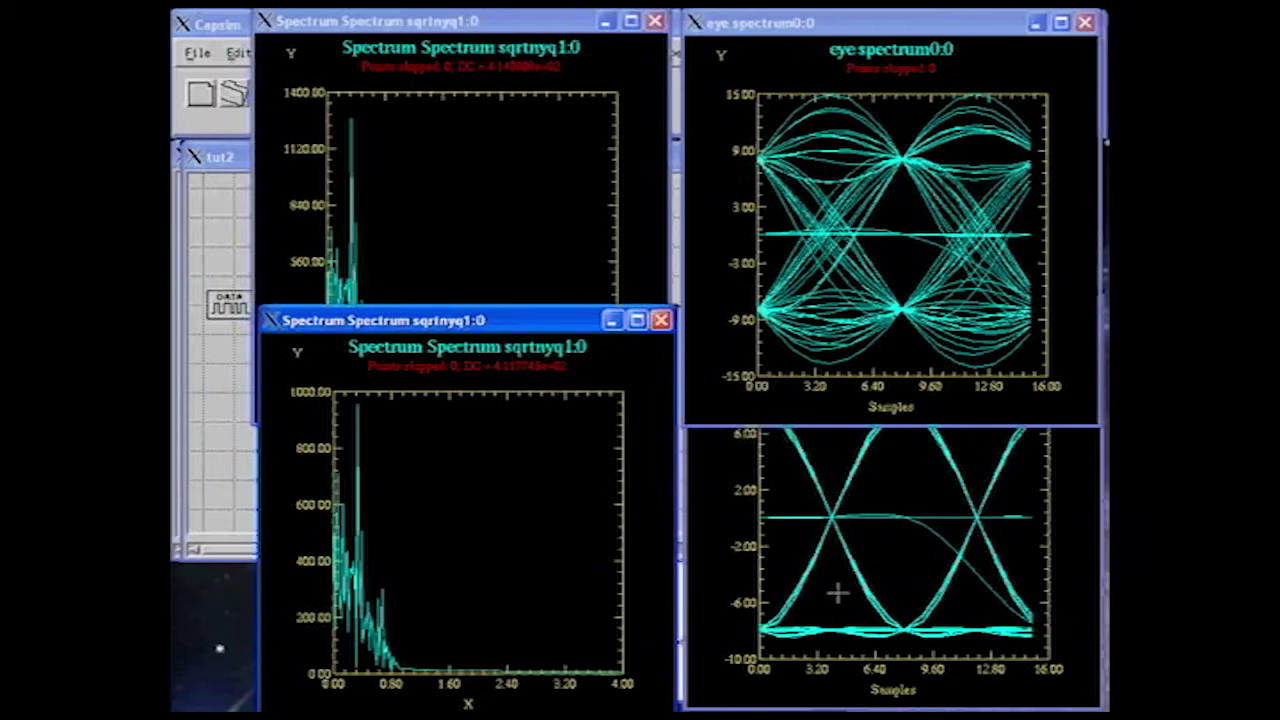
pyautogui.rightClick(887, 549)
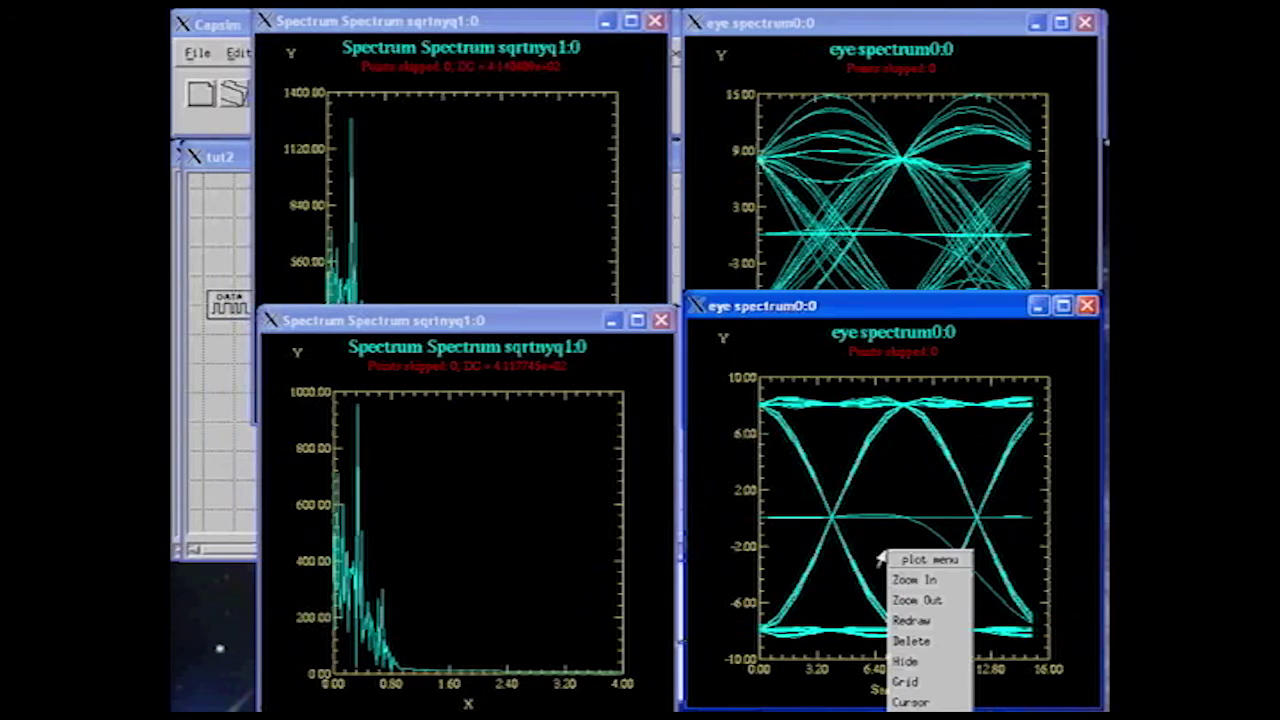
pyautogui.click(908, 621)
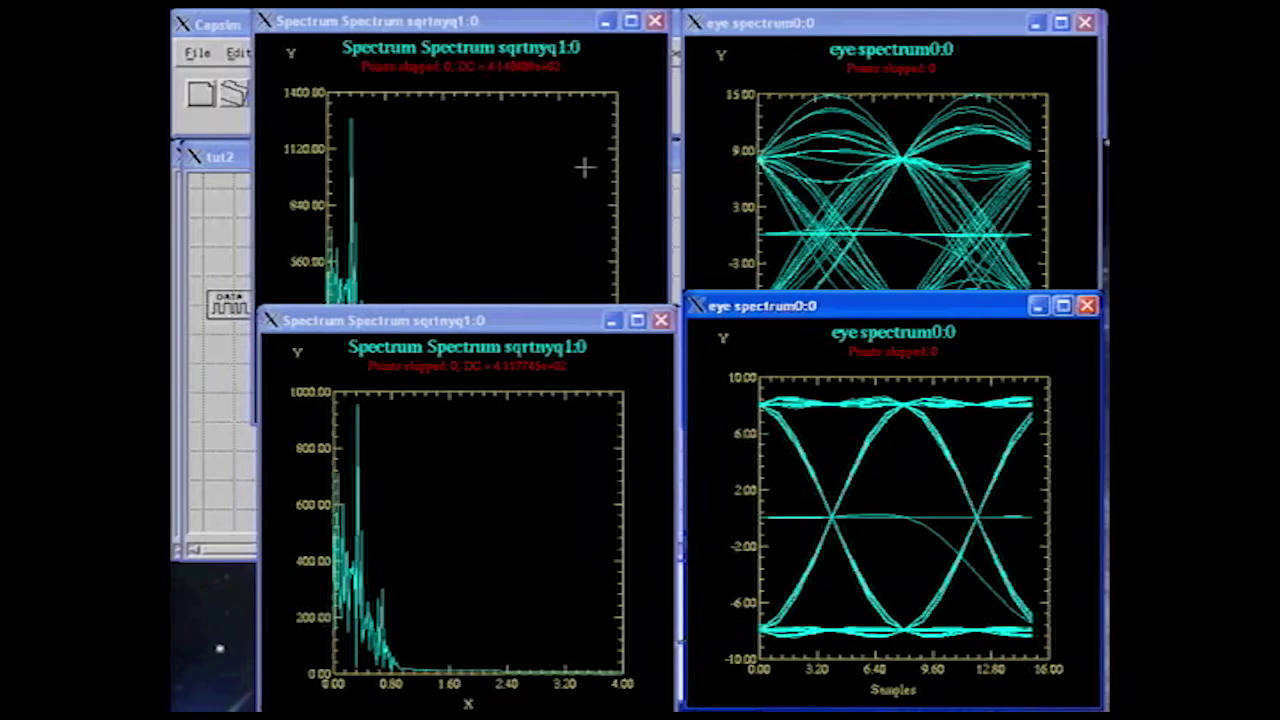
pyautogui.click(512, 33)
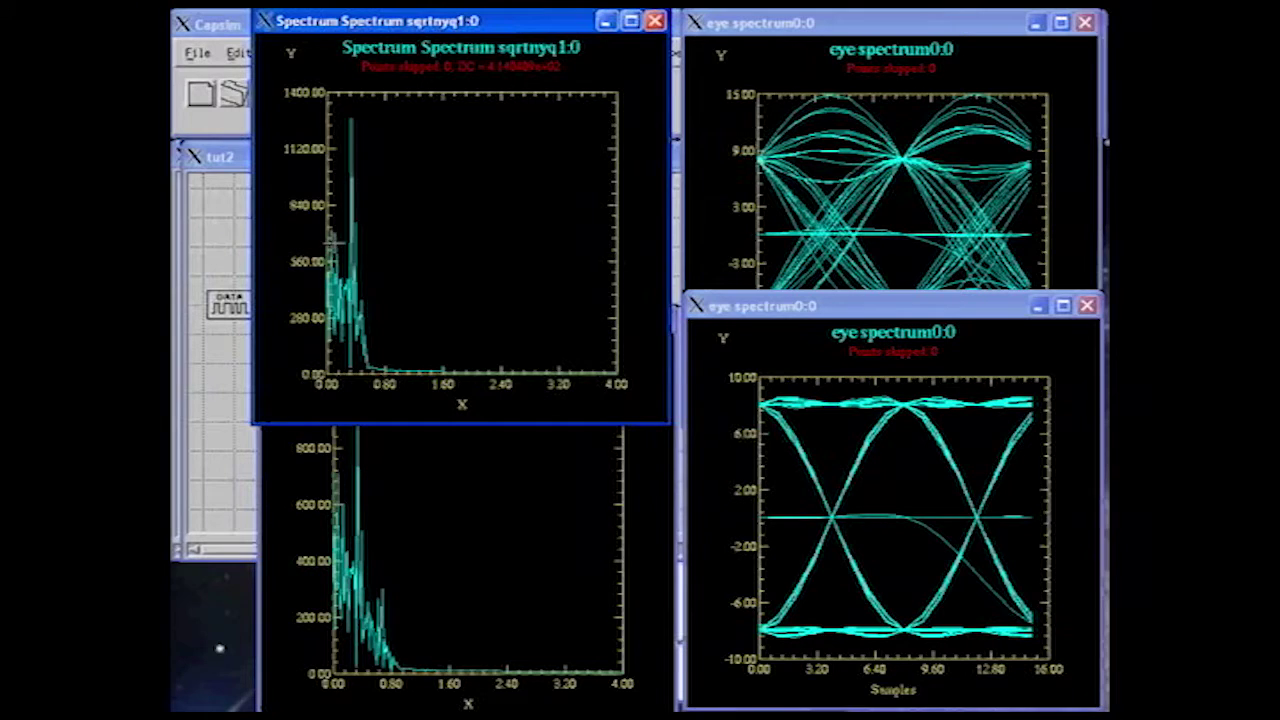
pyautogui.click(895, 22)
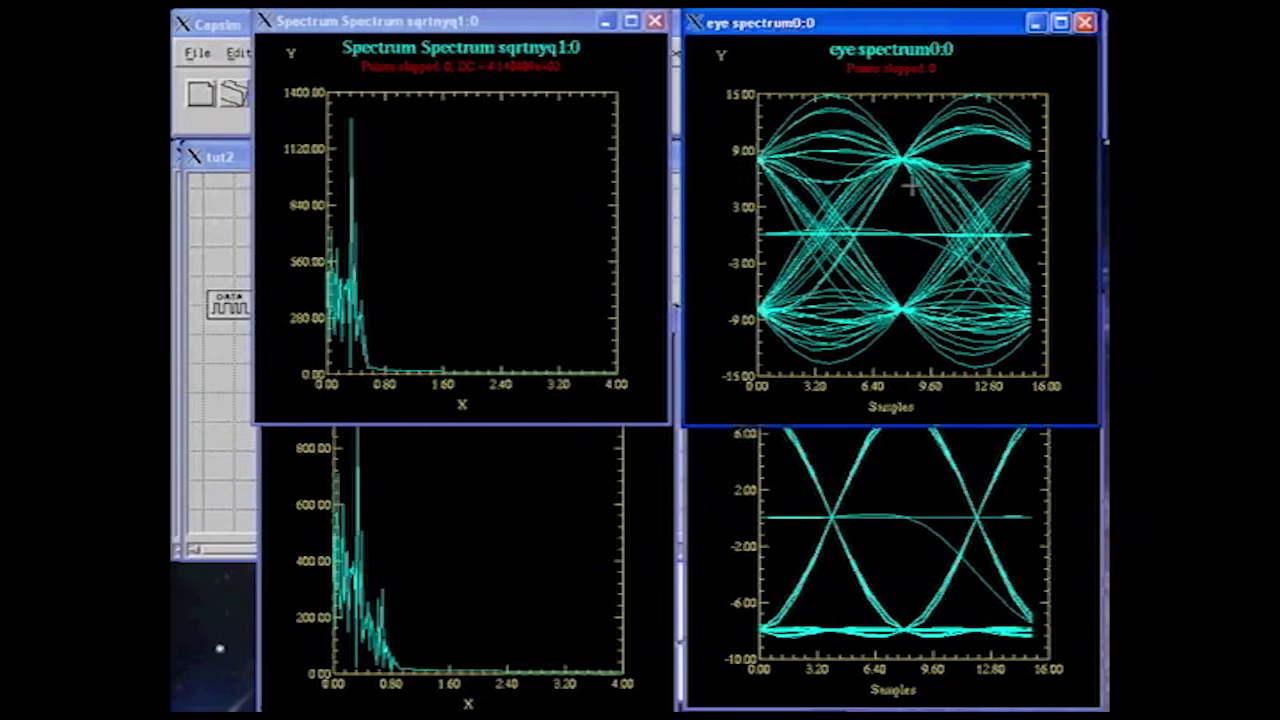
# Bring the tut2 block diagram and the main window in front of the plots.
pyautogui.click(243, 166)
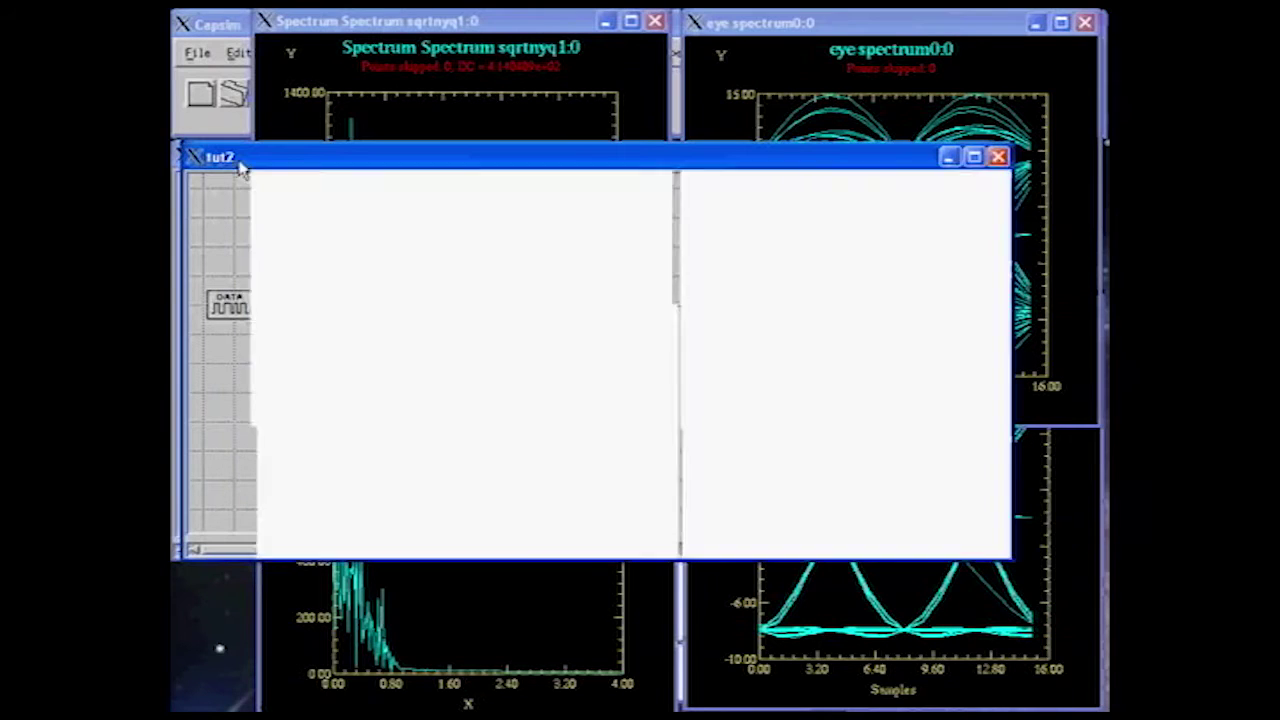
pyautogui.click(258, 48)
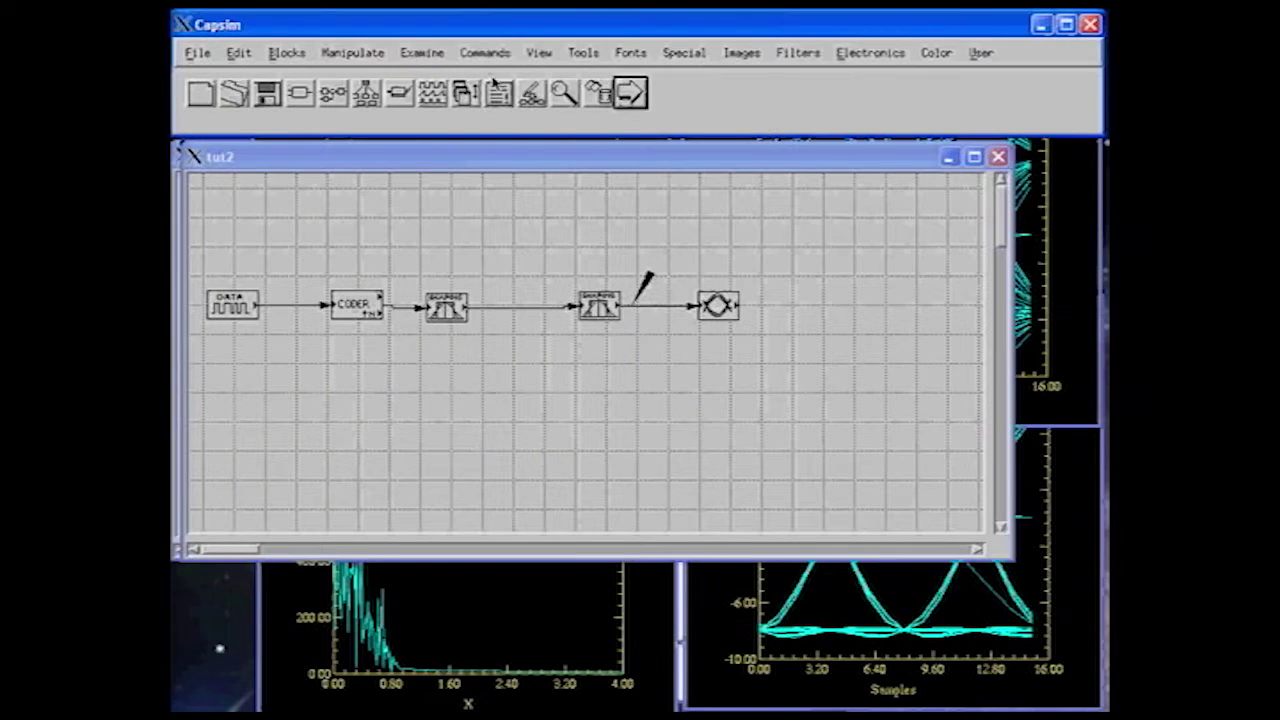
# Close all open plots and set the Rolloff Factor argument of the tut2 galaxy to 0.25.
pyautogui.click(598, 93)
pyautogui.click(214, 114)
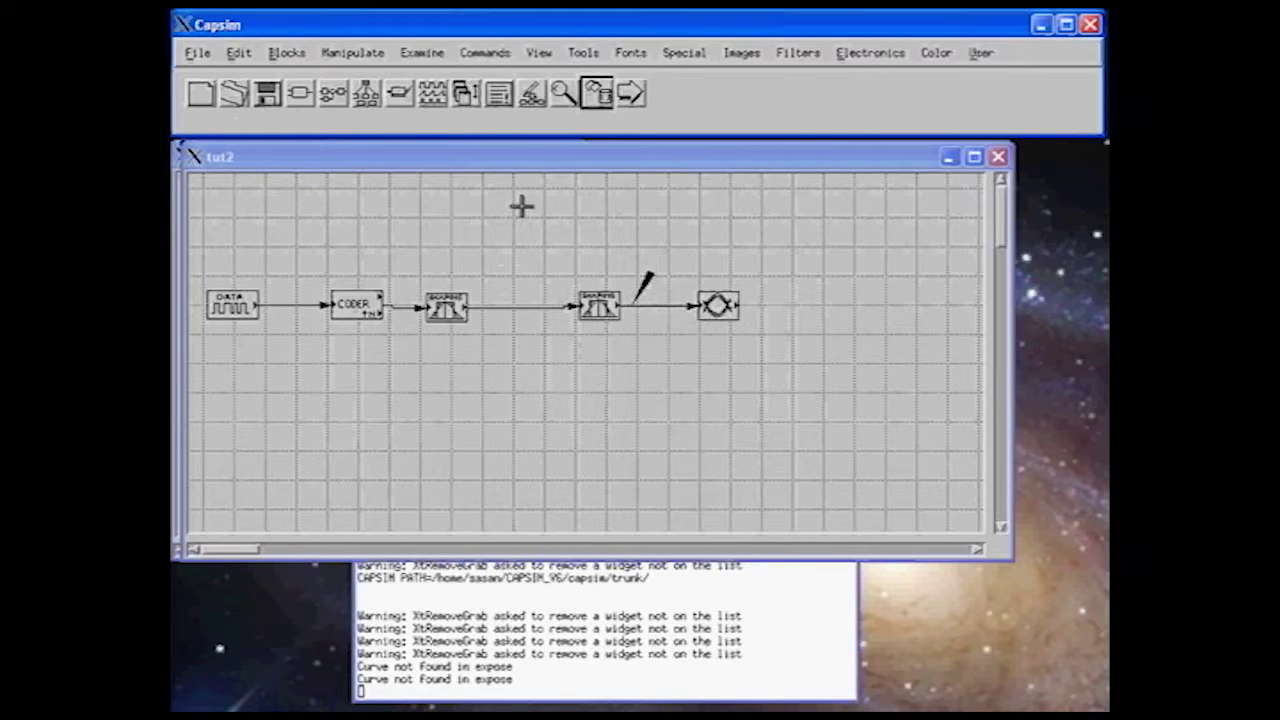
pyautogui.click(366, 93)
pyautogui.moveTo(390, 25); pyautogui.dragTo(848, 138)
pyautogui.click(1066, 175)
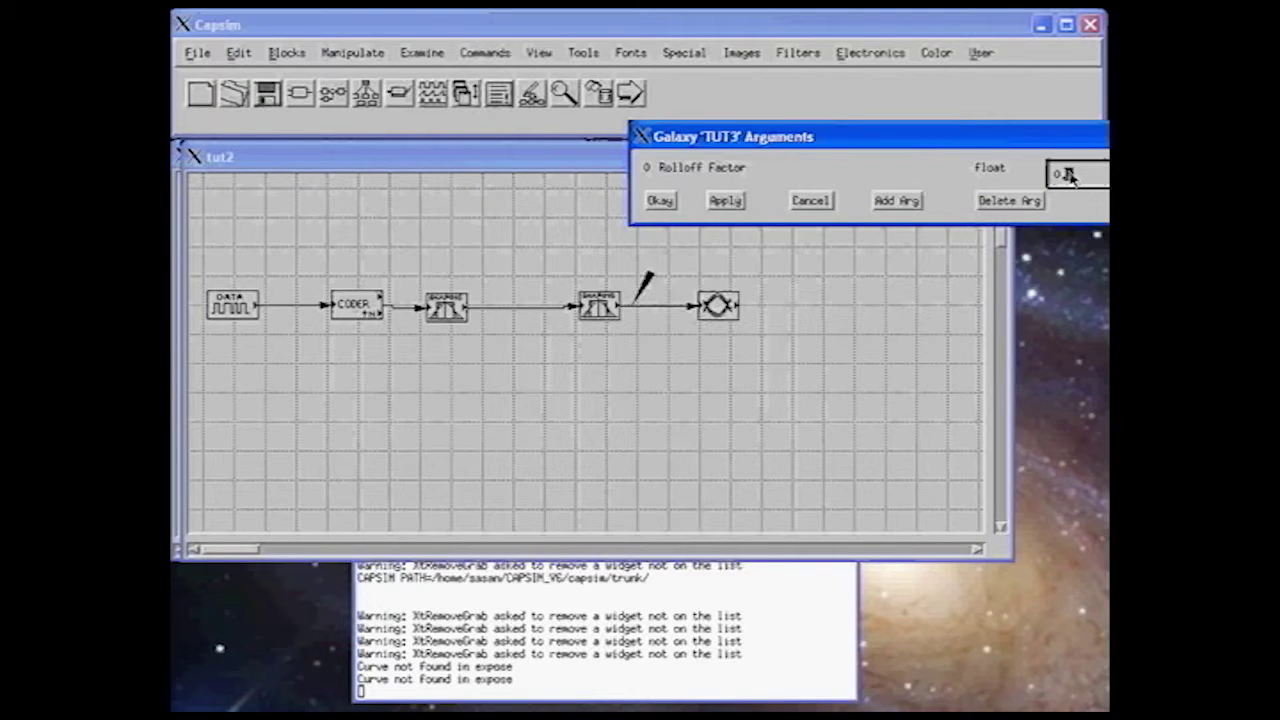
pyautogui.write('.25')
pyautogui.moveTo(1066, 178); pyautogui.dragTo(1039, 175)
pyautogui.press('BackSpace')
pyautogui.click(661, 201)
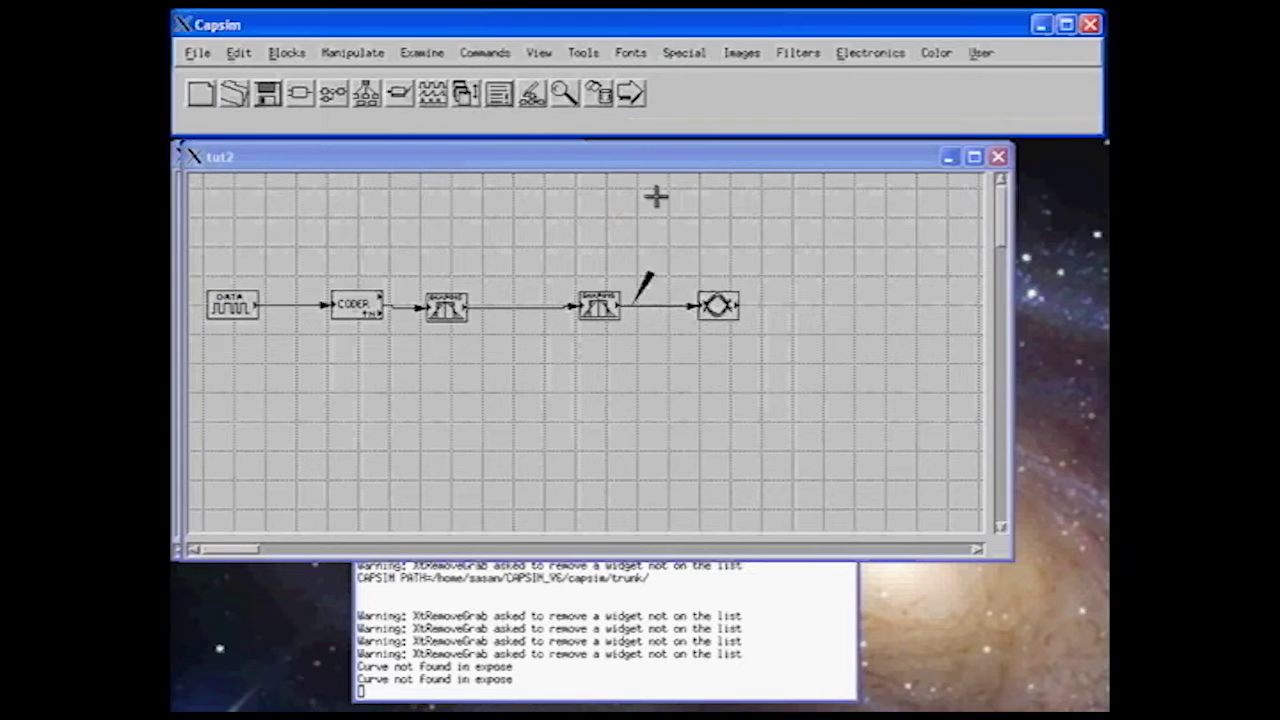
# Rerun the tut2 simulation and view its spectrum alongside the eye diagram before closing the plots.
pyautogui.click(634, 94)
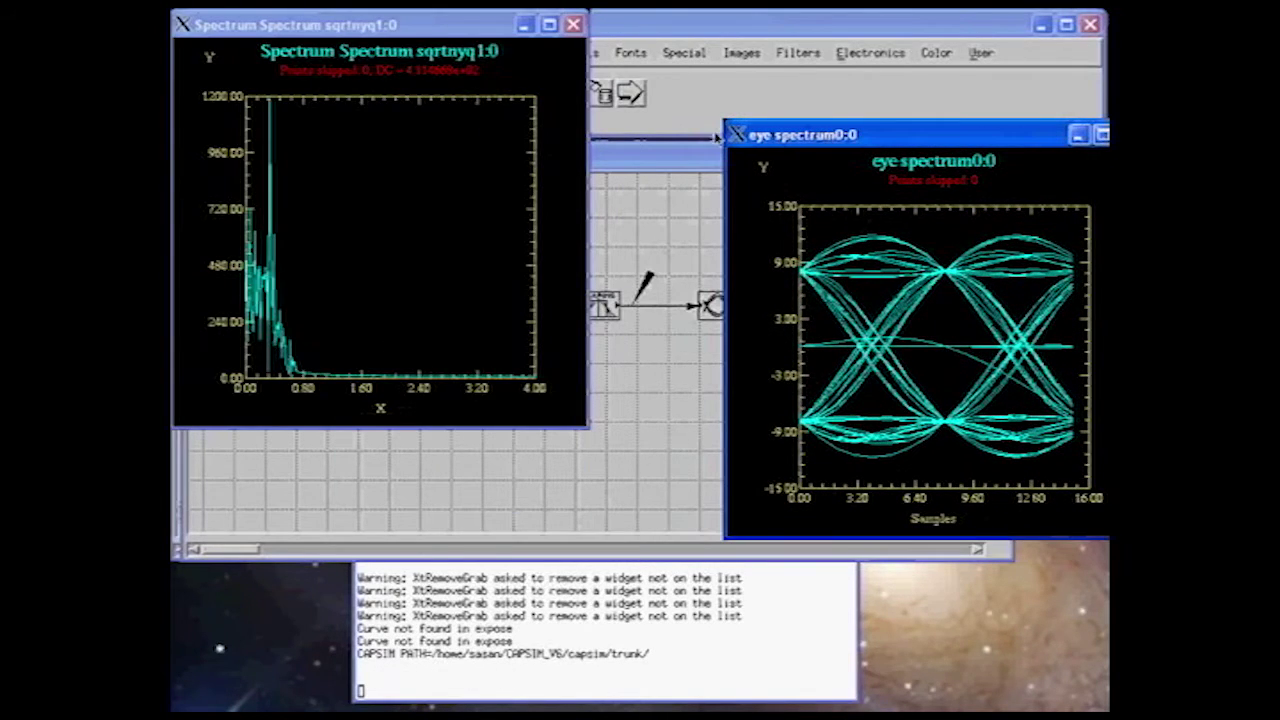
pyautogui.moveTo(475, 47); pyautogui.dragTo(537, 213)
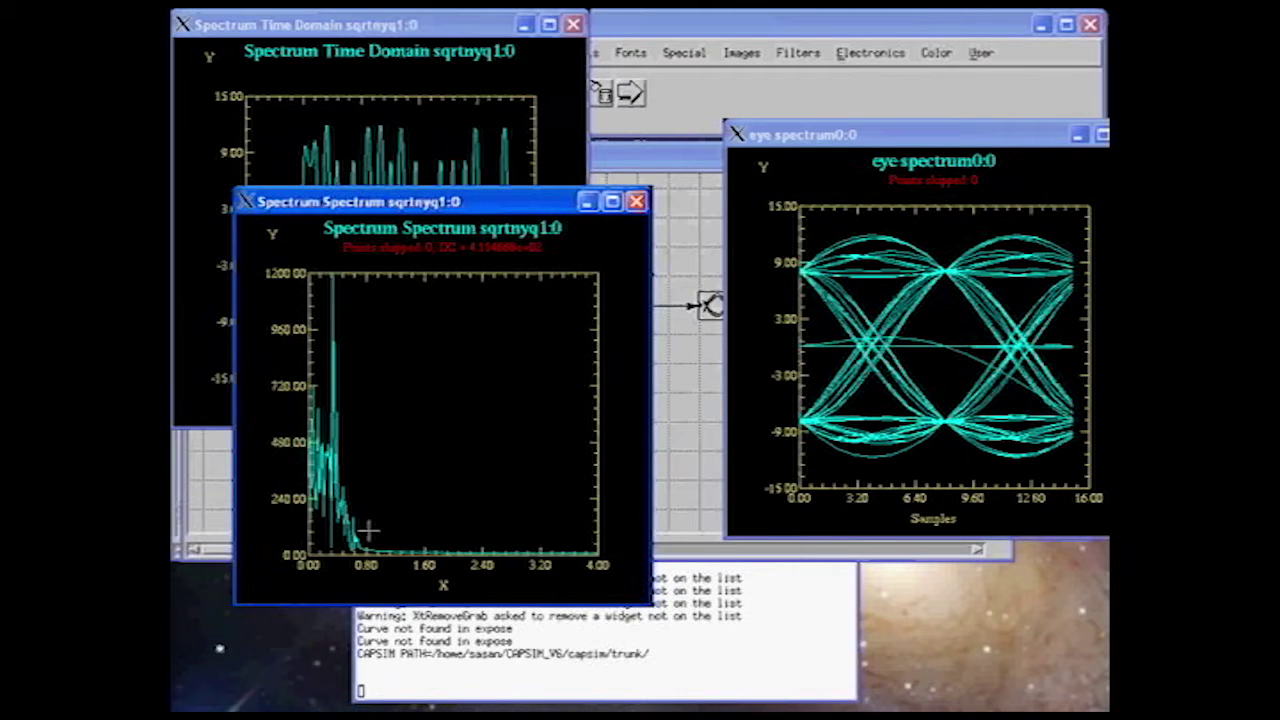
pyautogui.click(636, 201)
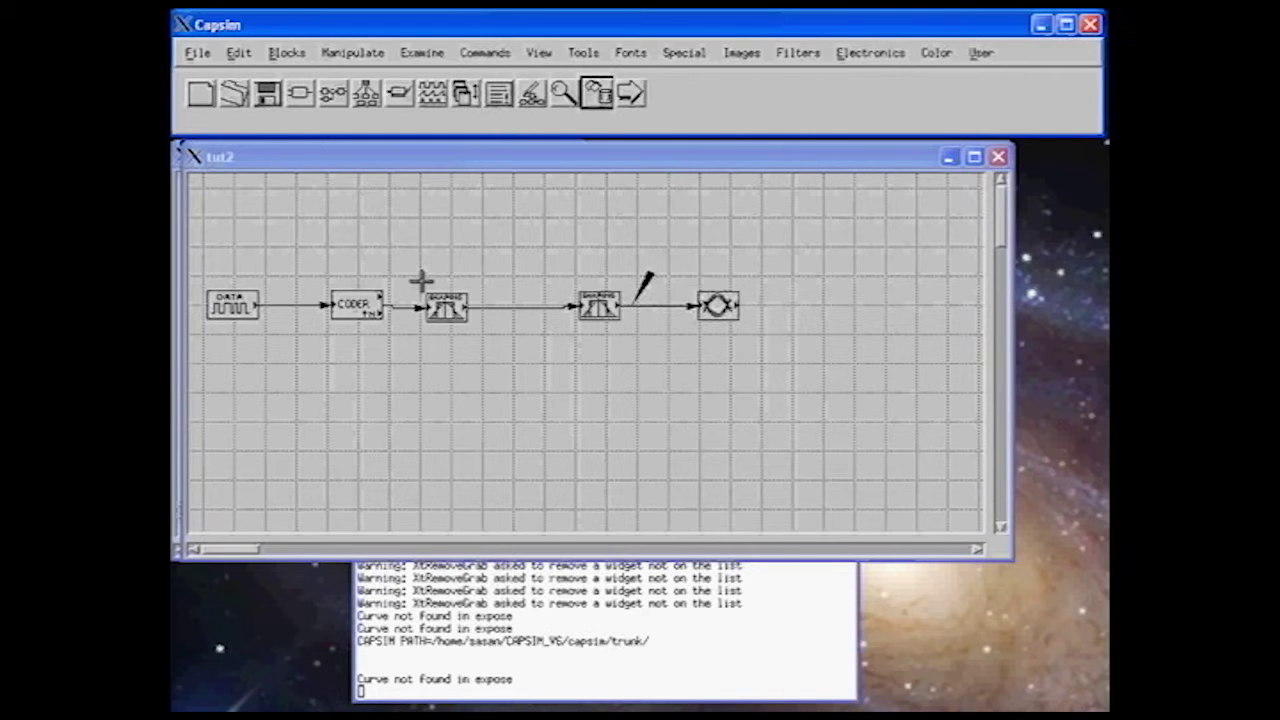
pyautogui.click(446, 306)
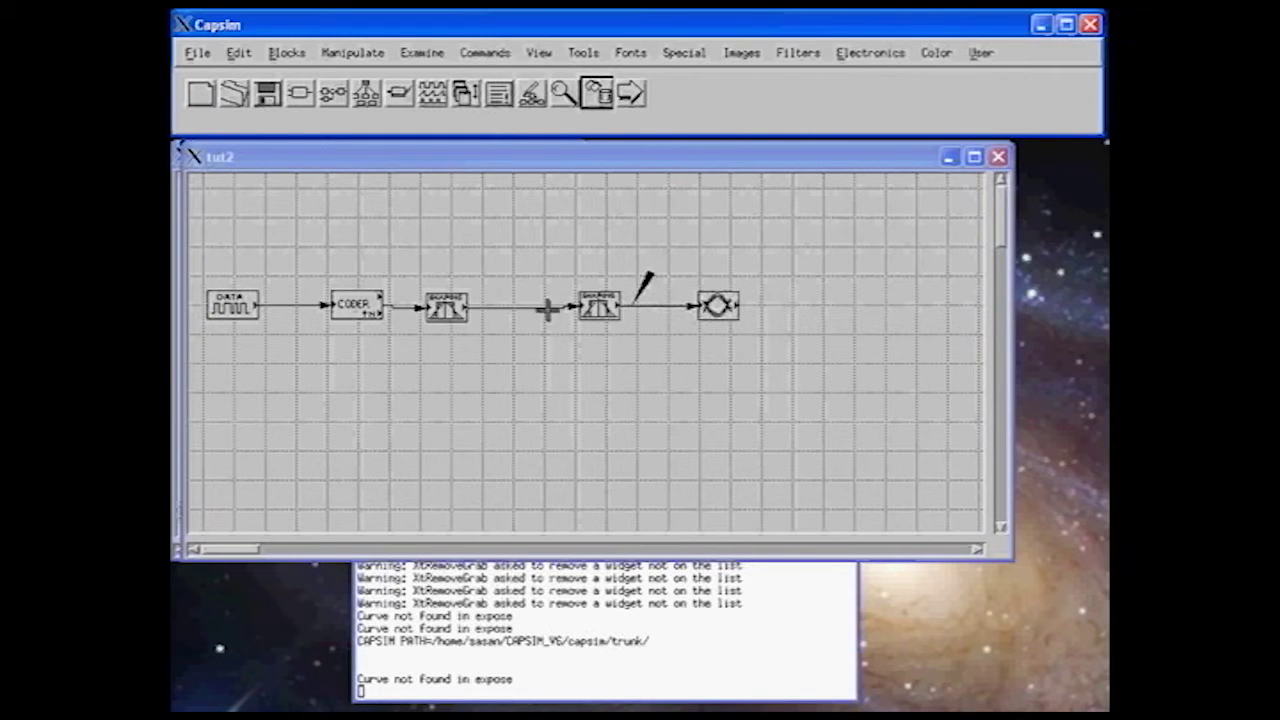